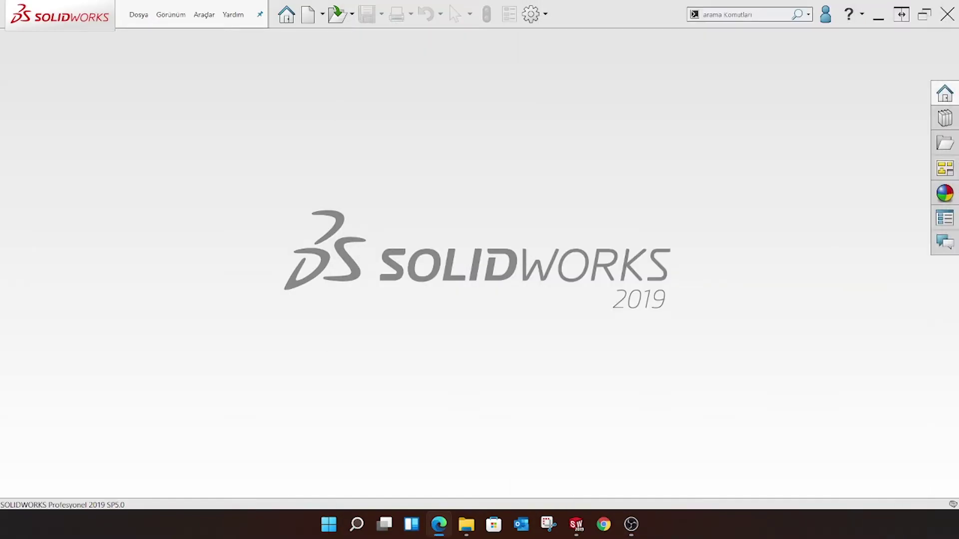
Step: Create a new part document from the part template
left_click(139, 15)
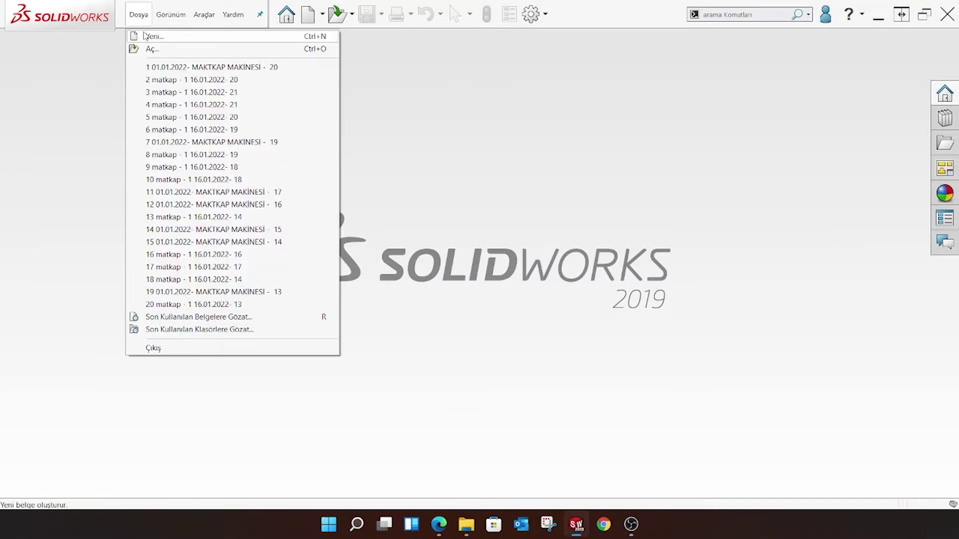
left_click(145, 34)
left_click(622, 372)
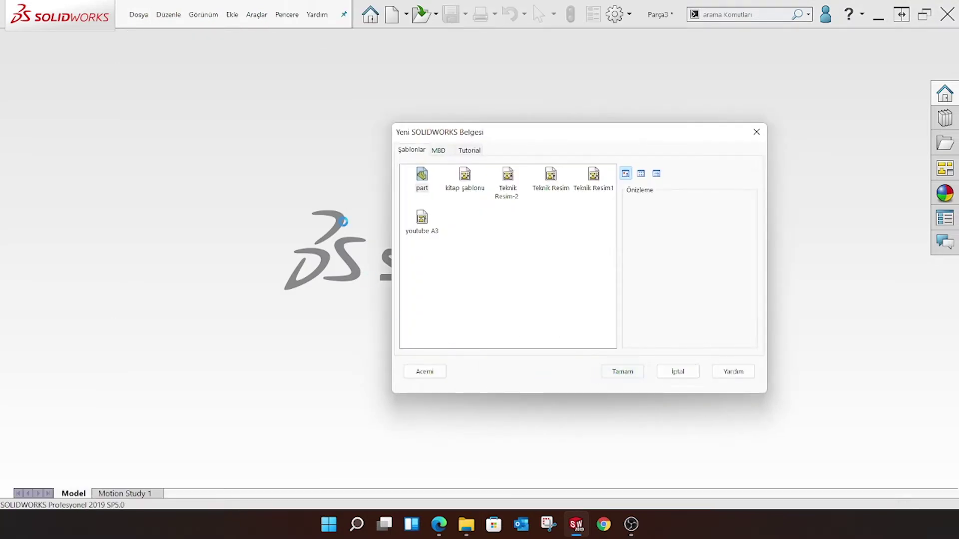
left_click(639, 119)
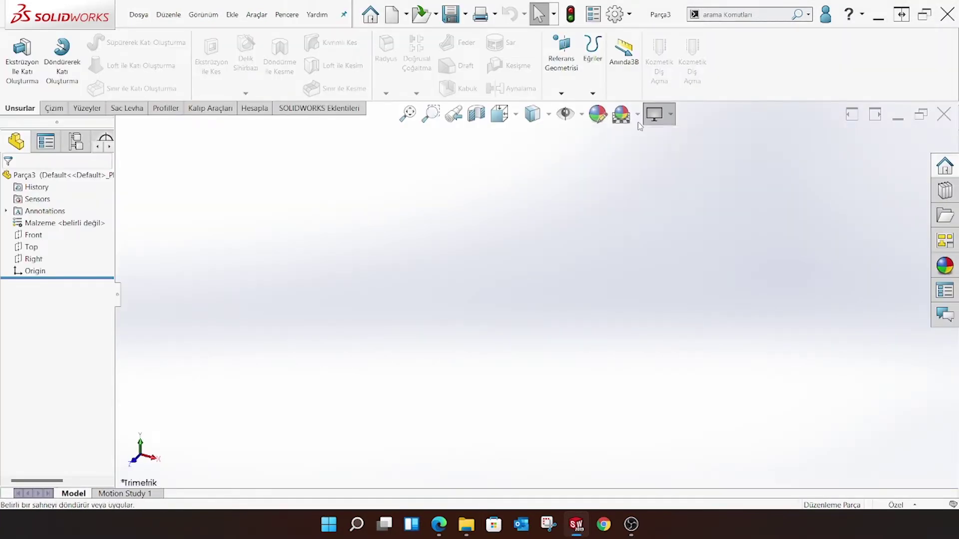
Step: Set the viewport scene to a plain white background
left_click(638, 114)
left_click(648, 145)
left_click(32, 224)
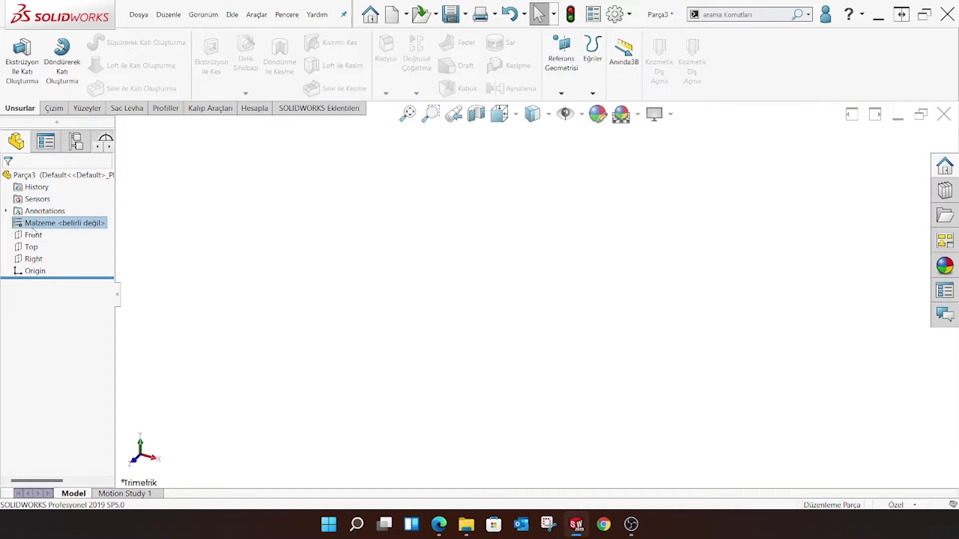
Step: Start a sketch on the Front plane and draw a circle centred on the origin
left_click(34, 235)
left_click(39, 219)
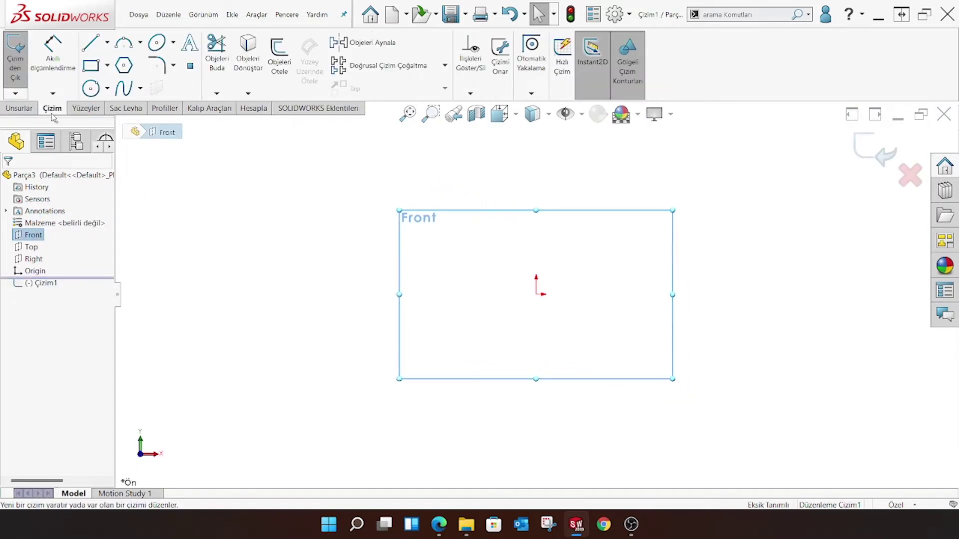
left_click(90, 88)
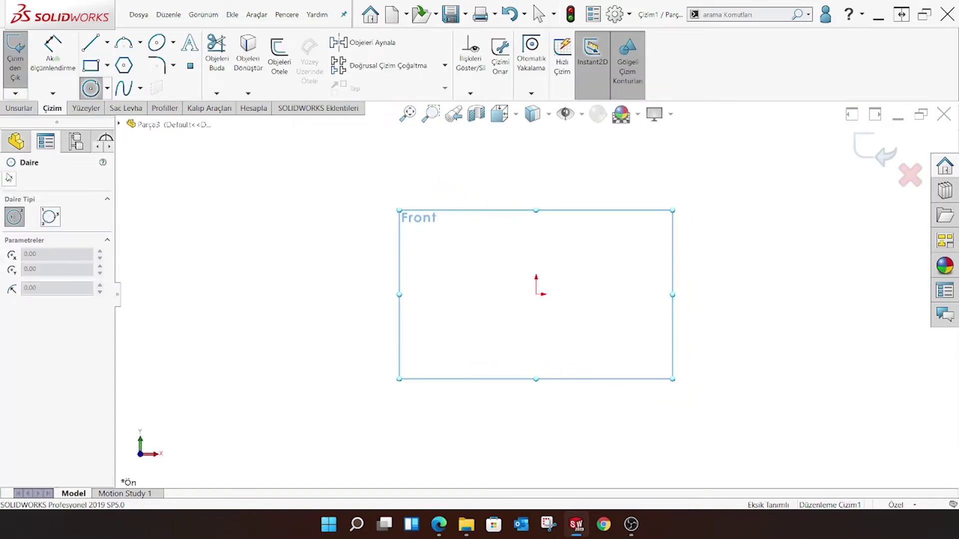
left_click(536, 295)
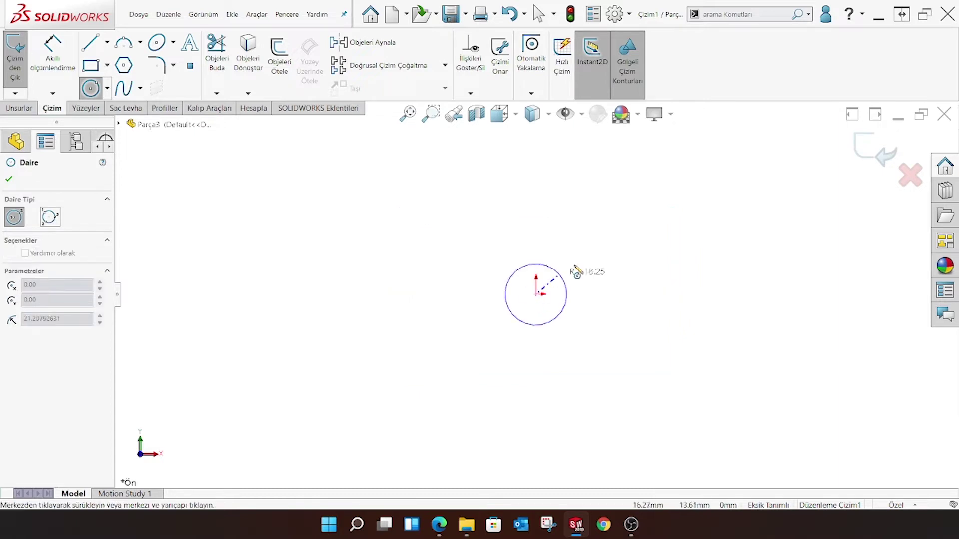
left_click(464, 204)
key("Escape")
Step: Dimension the outer circle to Ø33
left_click(33, 69)
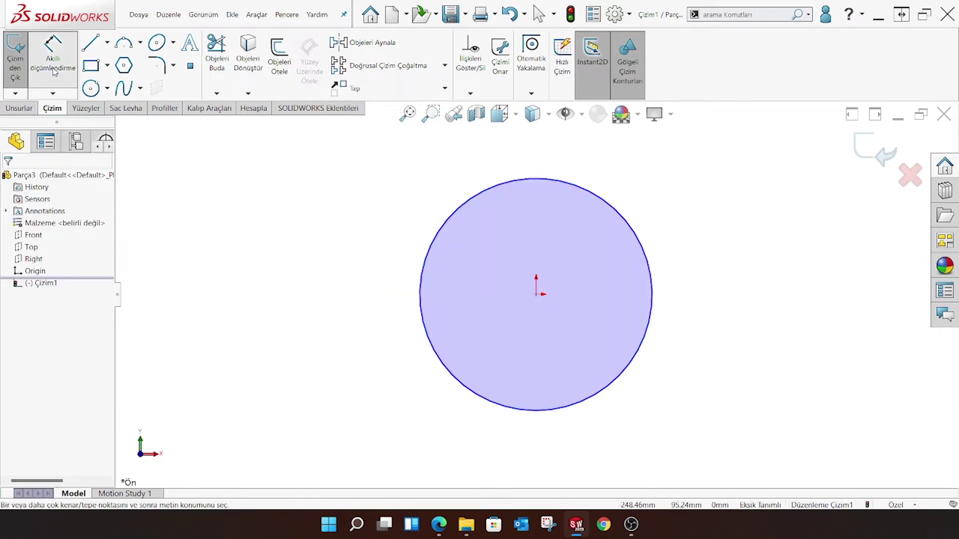
left_click(489, 192)
left_click(602, 151)
type("33")
key("Return")
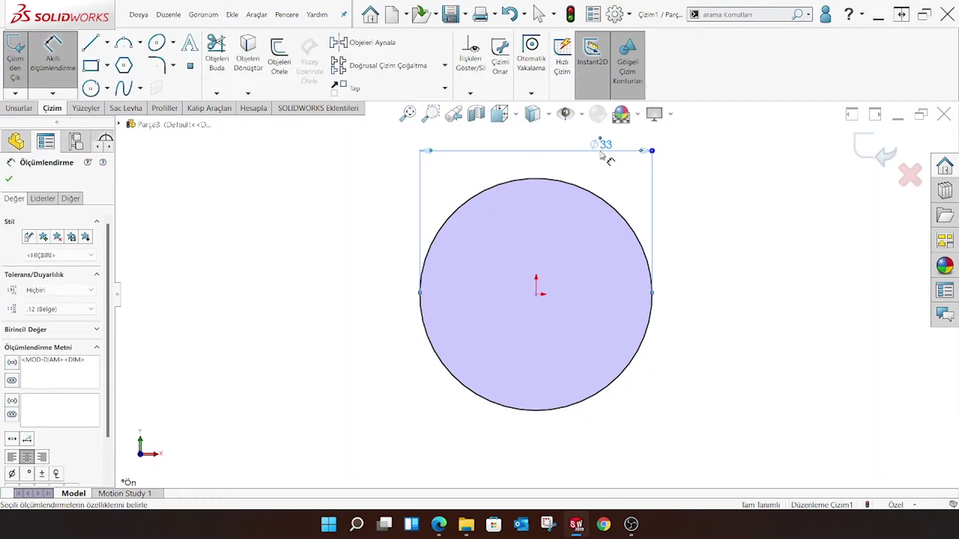
key("f")
right_click(394, 203)
left_click(398, 227)
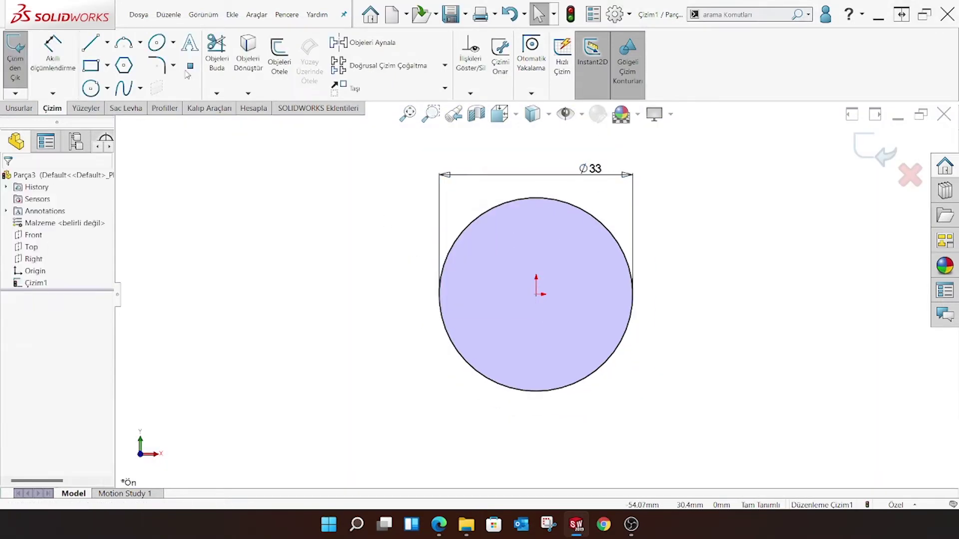
Step: Draw a second, smaller circle centred on the origin
left_click(89, 88)
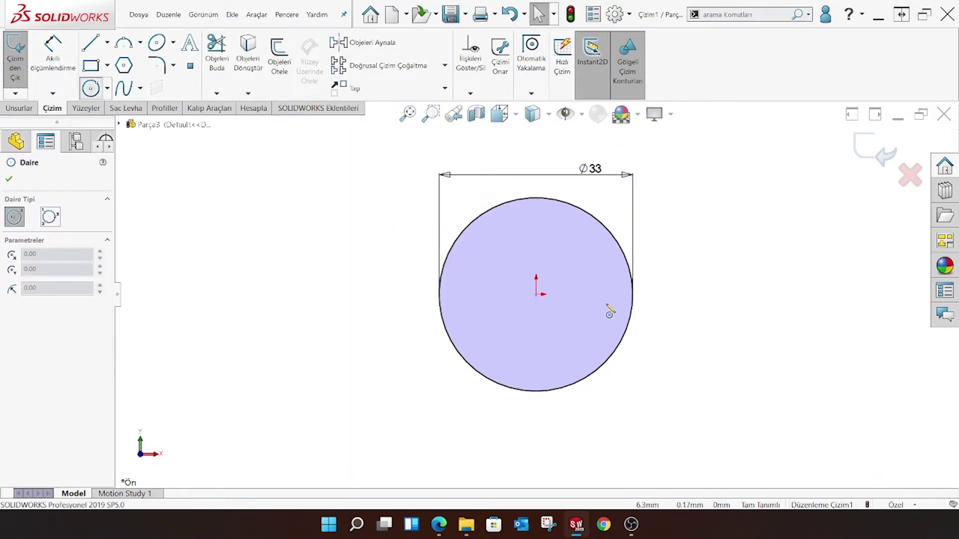
left_click(537, 295)
left_click(540, 248)
right_click(527, 186)
left_click(554, 231)
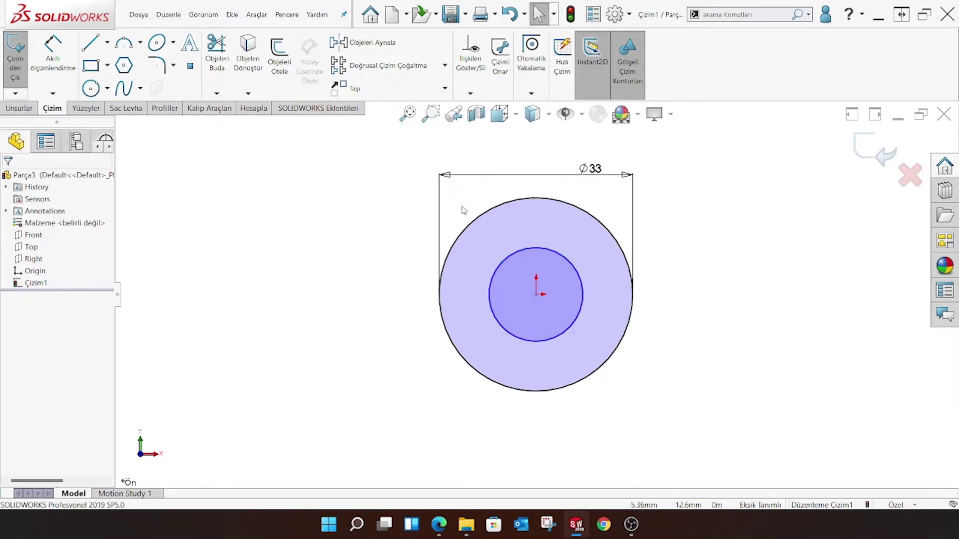
Step: Dimension the inner circle to Ø17.66
left_click(52, 50)
left_click(529, 250)
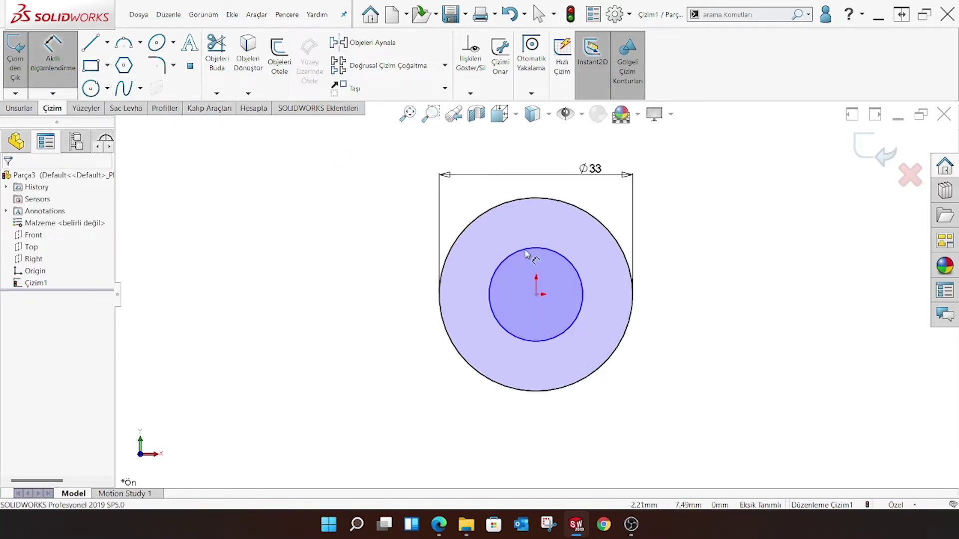
left_click(724, 225)
type("17.66")
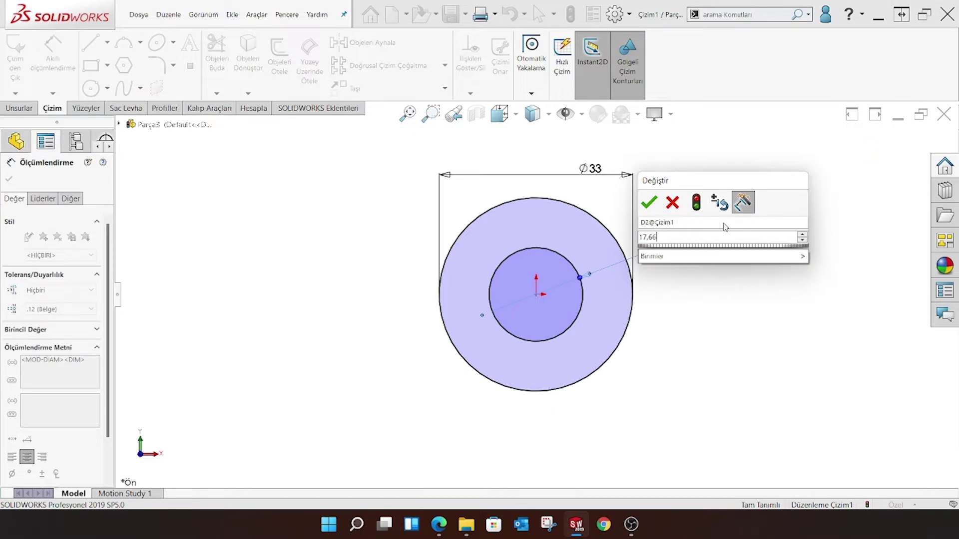
key("Return")
right_click(229, 194)
left_click(246, 264)
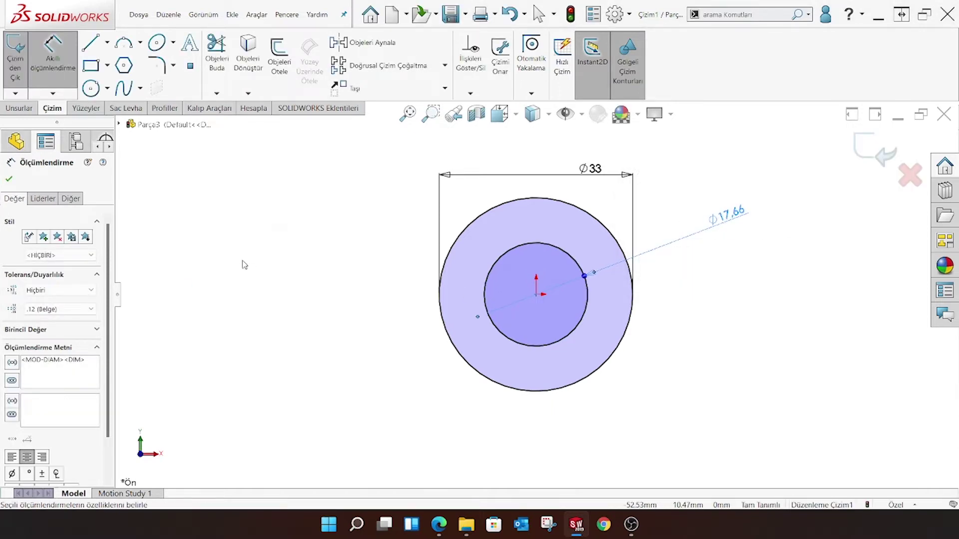
left_click(19, 108)
Step: Extrude the ring sketch 10 mm using the Mid Plane end condition
left_click(22, 60)
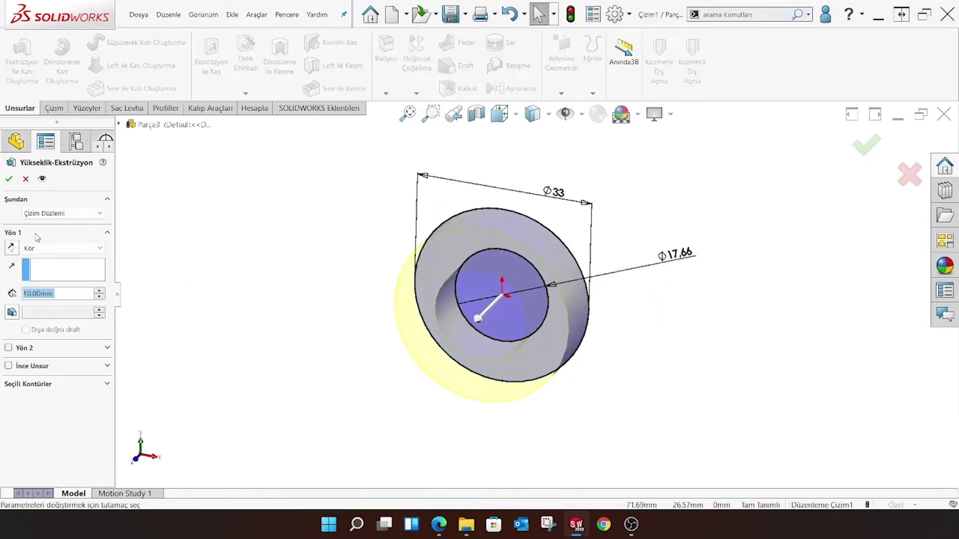
left_click(35, 248)
left_click(39, 293)
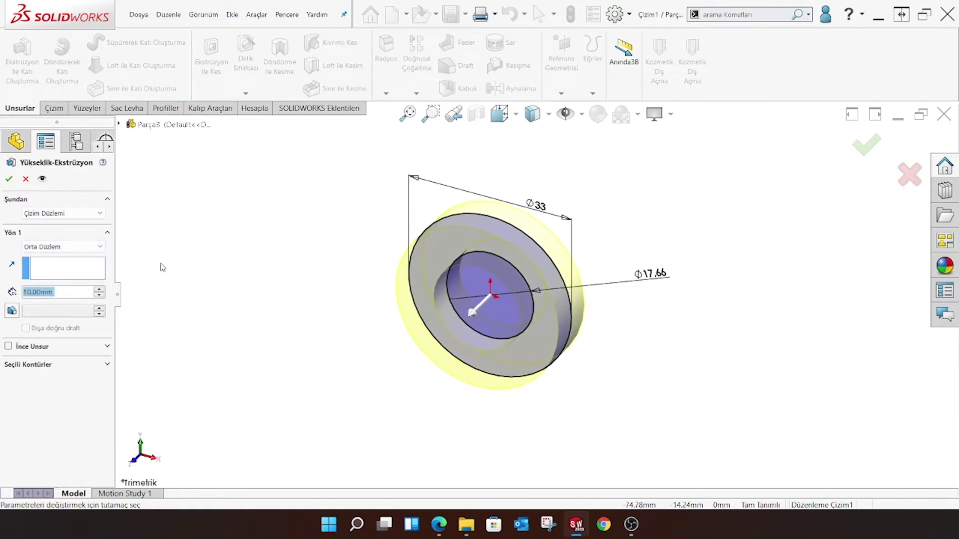
type("1")
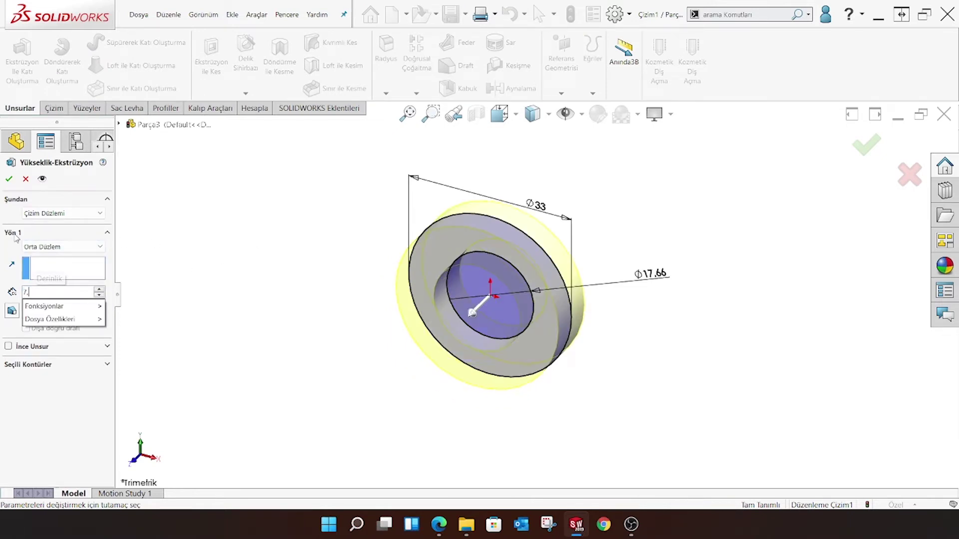
type("0")
key("Return")
key("Return")
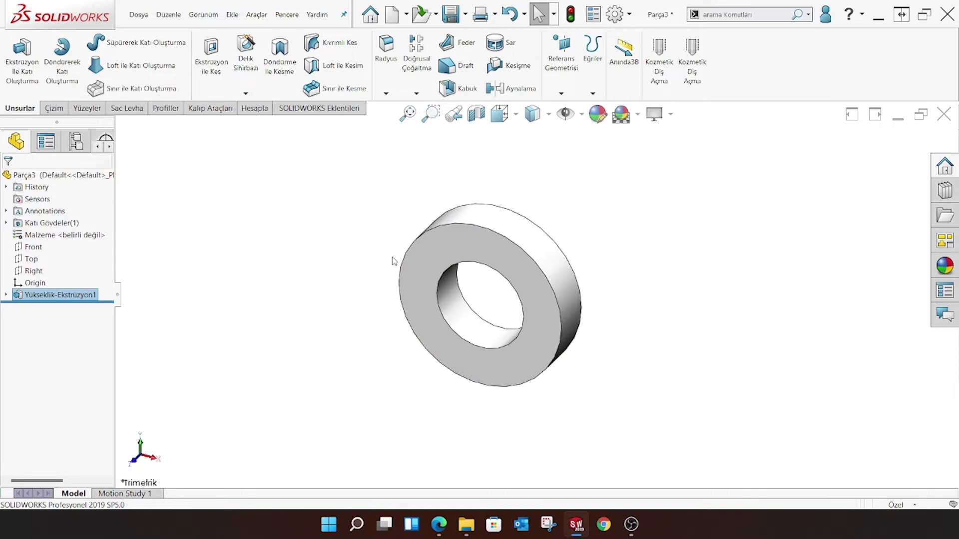
Step: Orbit the view and select the ring's front face
mouse_move(393, 260)
middle_mouse_down()
mouse_move(419, 332)
mouse_move(542, 306)
mouse_move(509, 321)
mouse_move(522, 326)
middle_mouse_up()
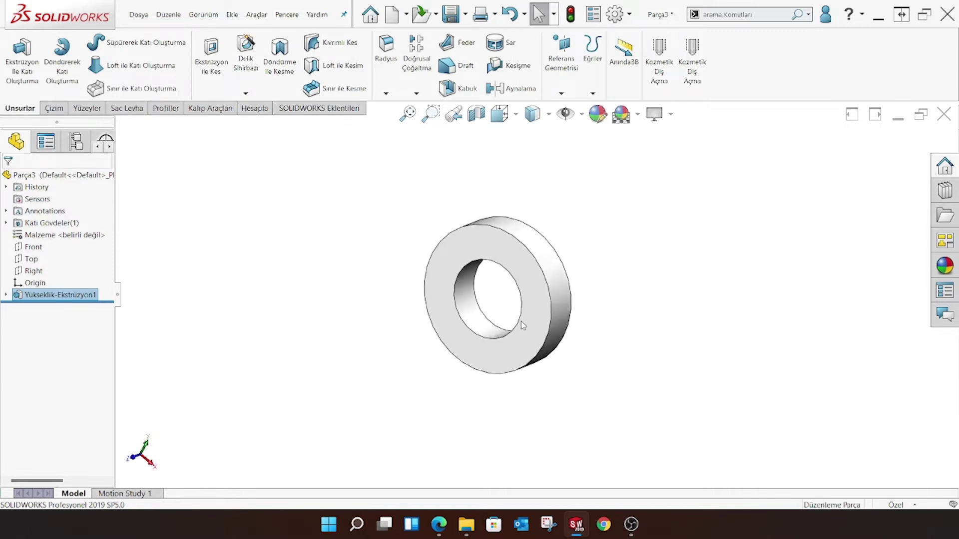
scroll(522, 326, "down", 2)
left_click(511, 214)
Step: Sketch on the ring face, viewed head-on, with a circle centred on the origin
left_click(529, 184)
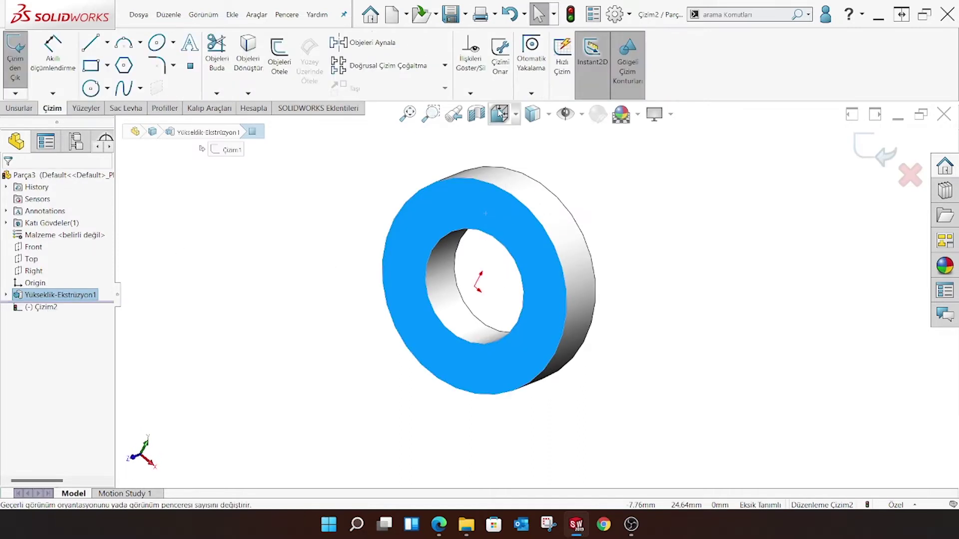
left_click(500, 114)
left_click(496, 140)
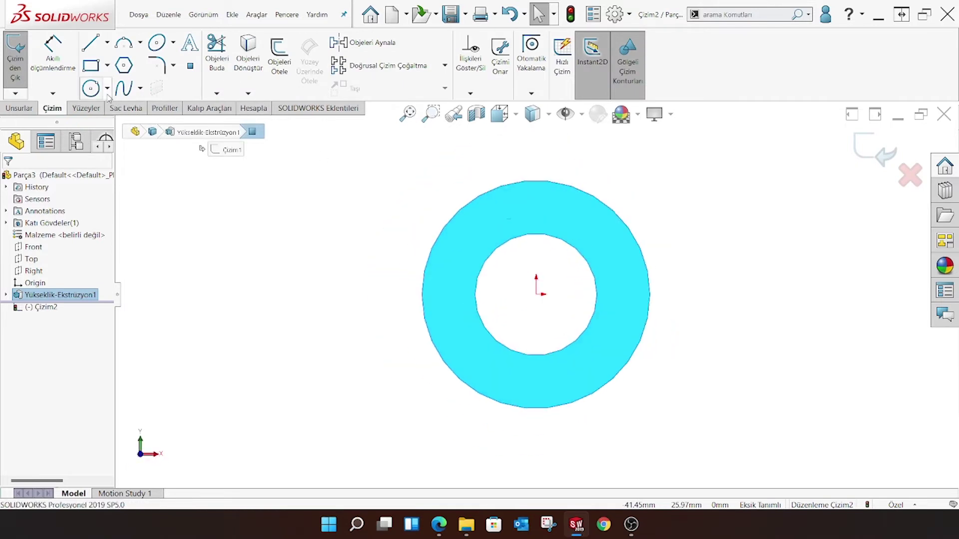
left_click(107, 89)
left_click(535, 294)
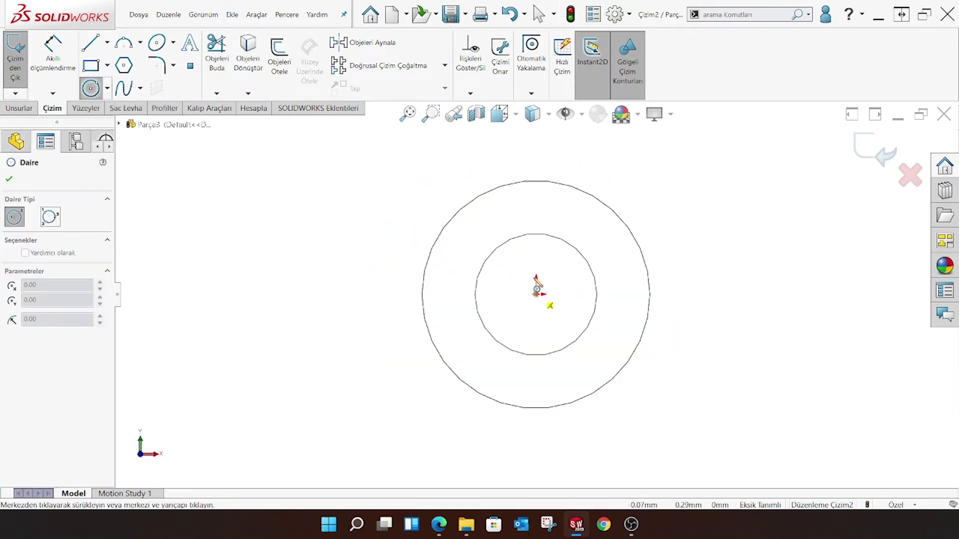
left_click(509, 218)
right_click(294, 155)
left_click(315, 196)
Step: Dimension the recess circle to Ø29.65
left_click(74, 67)
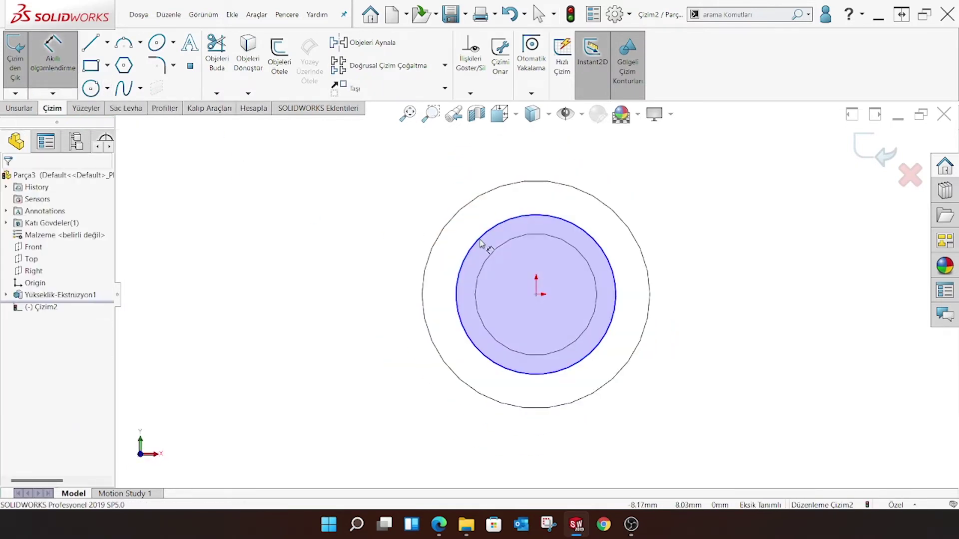
left_click(531, 220)
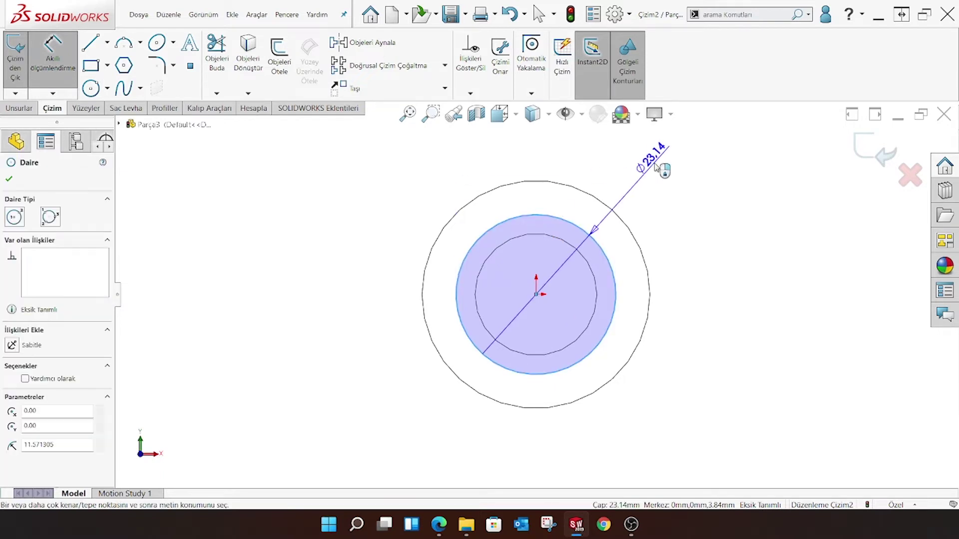
left_click(649, 169)
type("29.65")
key("Return")
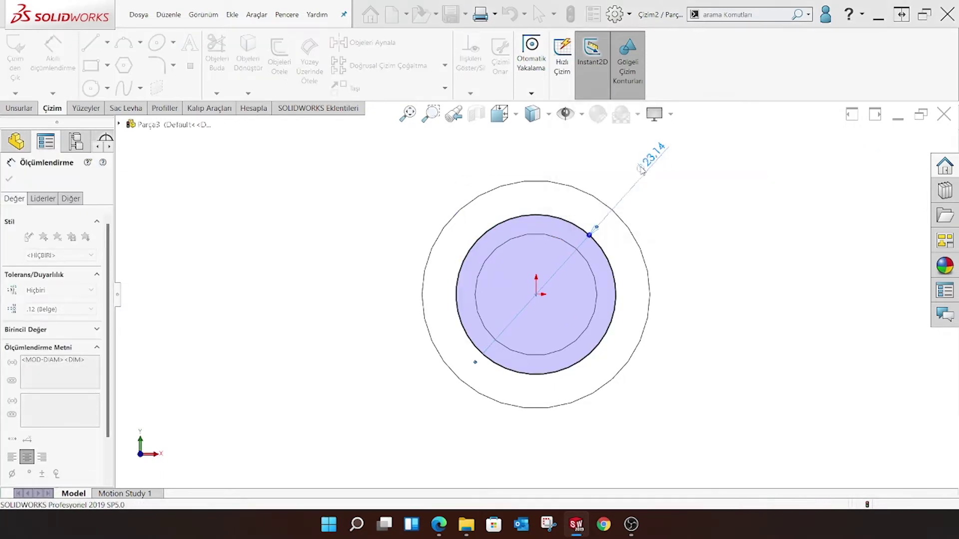
left_click(6, 178)
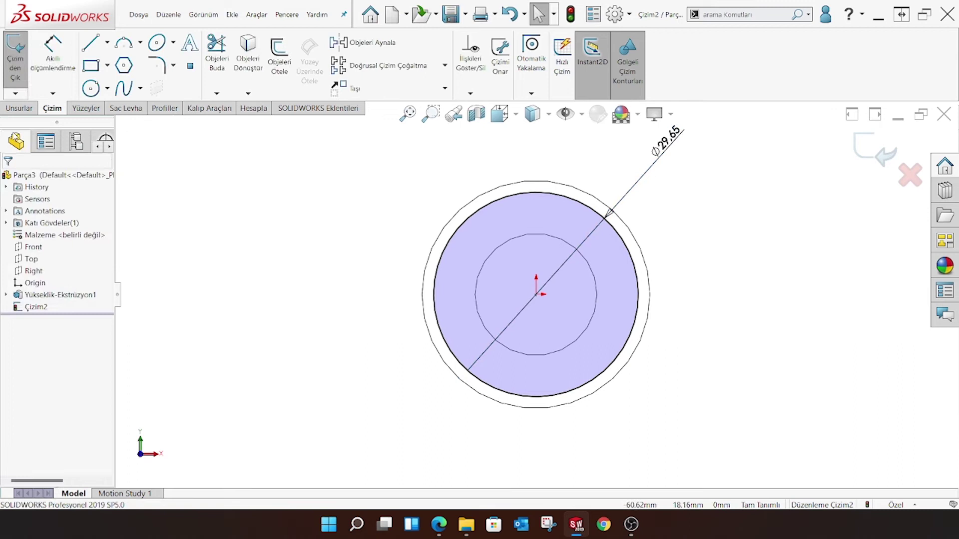
Step: Cut-extrude the Ø29.65 circle as a shallow recess, entering 35 for the depth
left_click(18, 108)
left_click(212, 57)
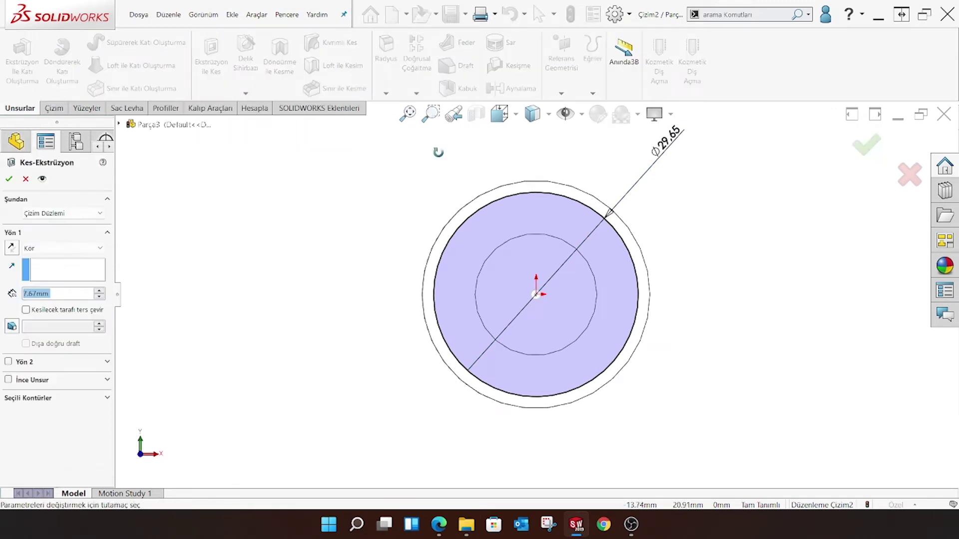
type("3")
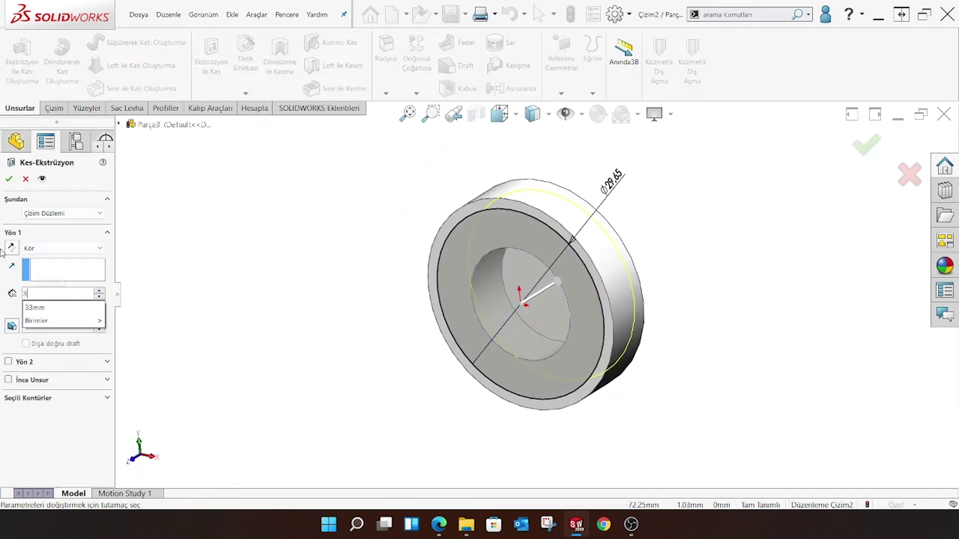
type("5")
key("Return")
key("Return")
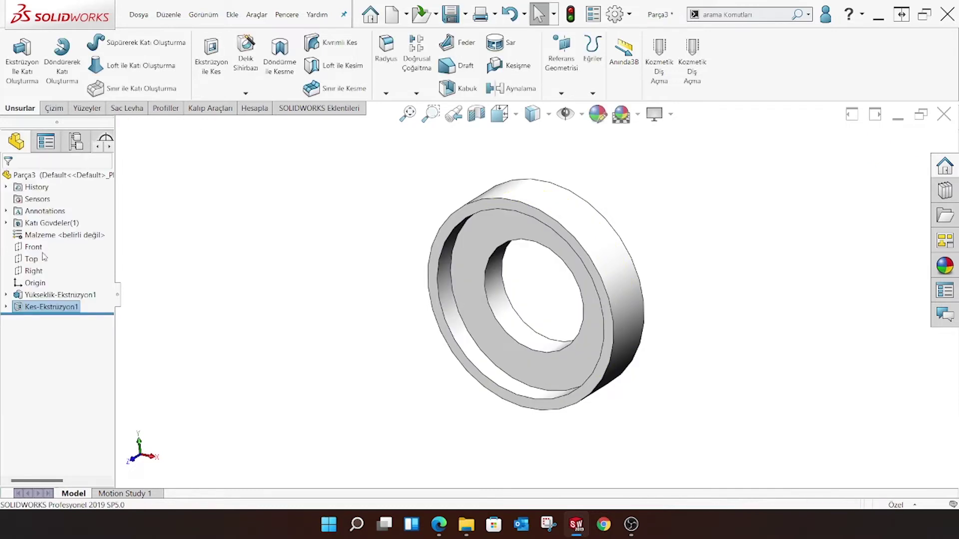
middle_click_drag(724, 334, 462, 357, "ctrl")
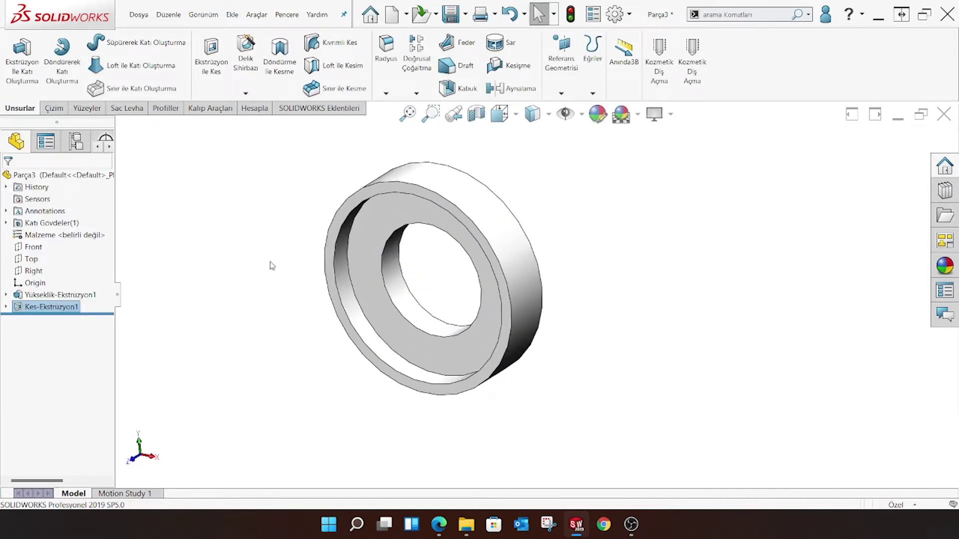
Step: Start a chamfer and pick three ring edges, including the inner hole edge
left_click(386, 93)
left_click(402, 120)
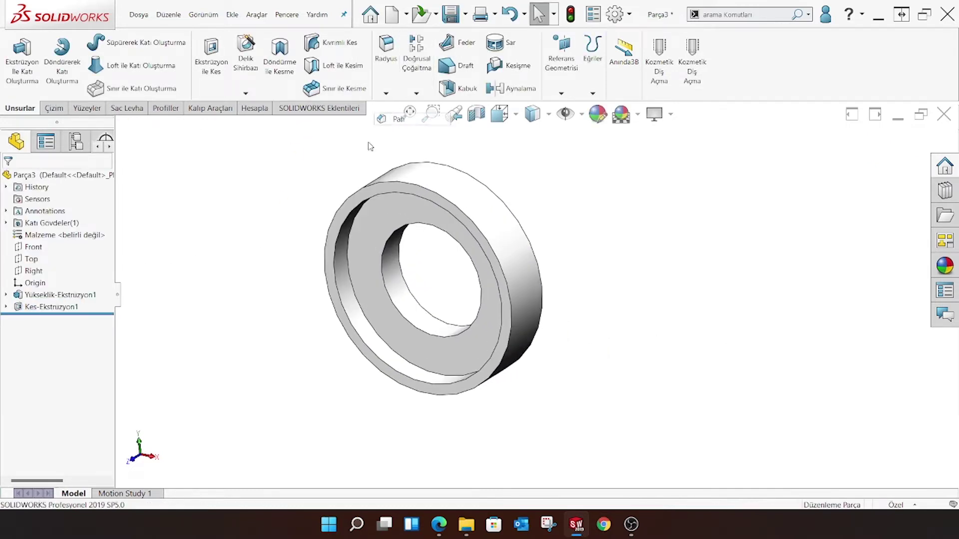
left_click(339, 233)
mouse_move(365, 241)
middle_mouse_down()
mouse_move(387, 265)
mouse_move(315, 272)
middle_mouse_up()
left_click(391, 266)
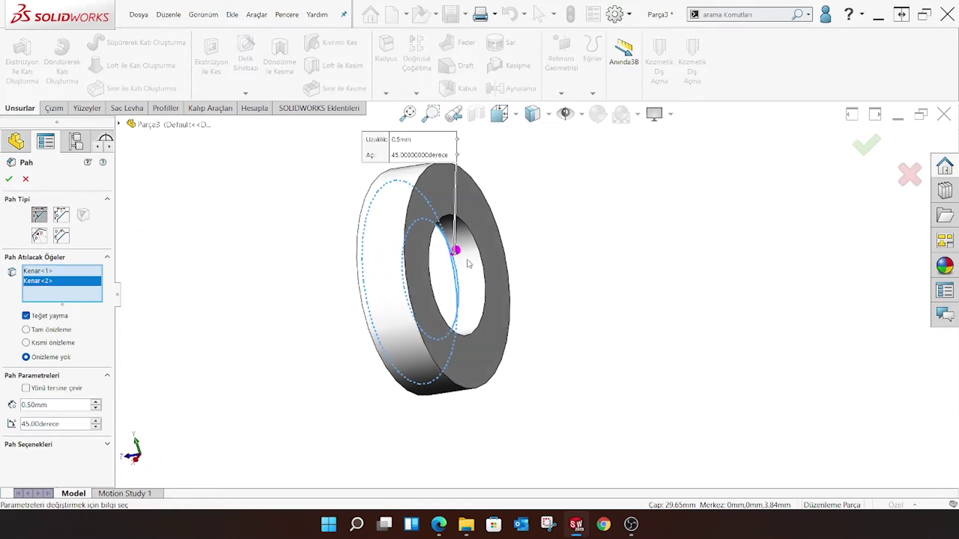
left_click(474, 243)
Step: Add front and back outer edges, apply the 0.50 mm × 45° chamfer, and select a ring face
middle_click_drag(473, 242, 425, 250)
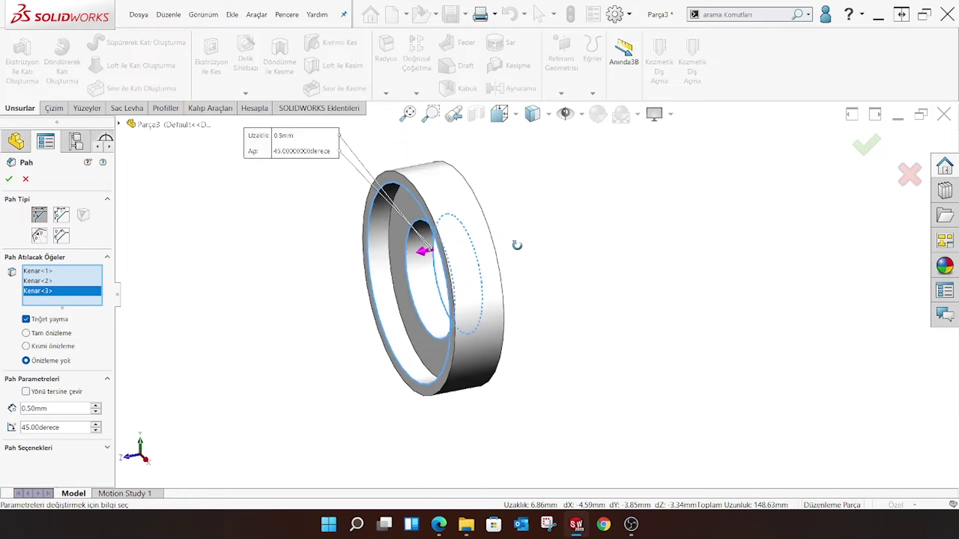
left_click(367, 235)
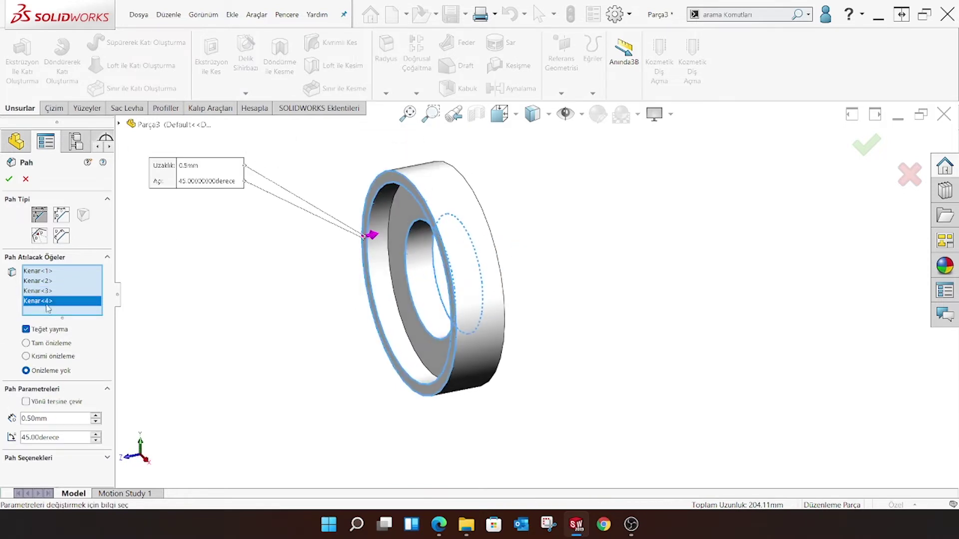
middle_click_drag(343, 246, 416, 204)
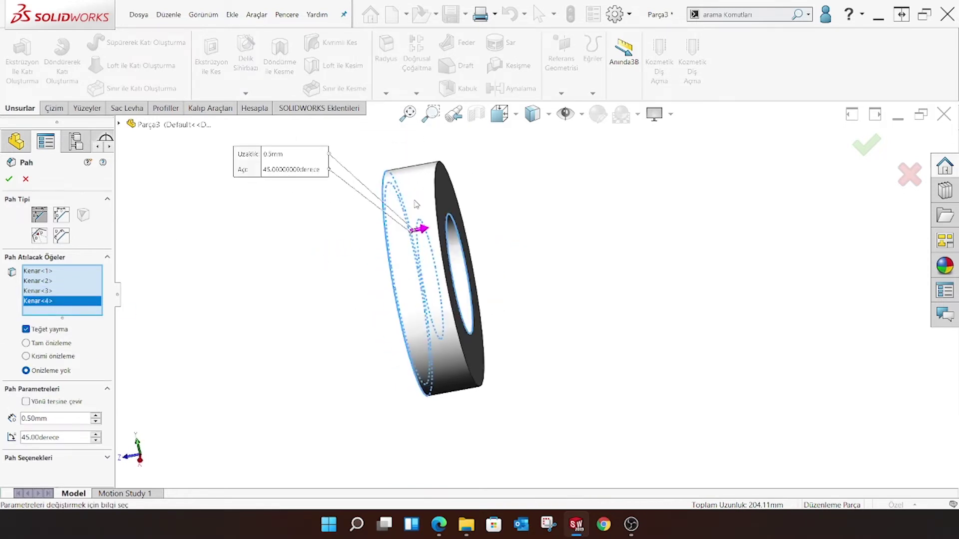
left_click(436, 172)
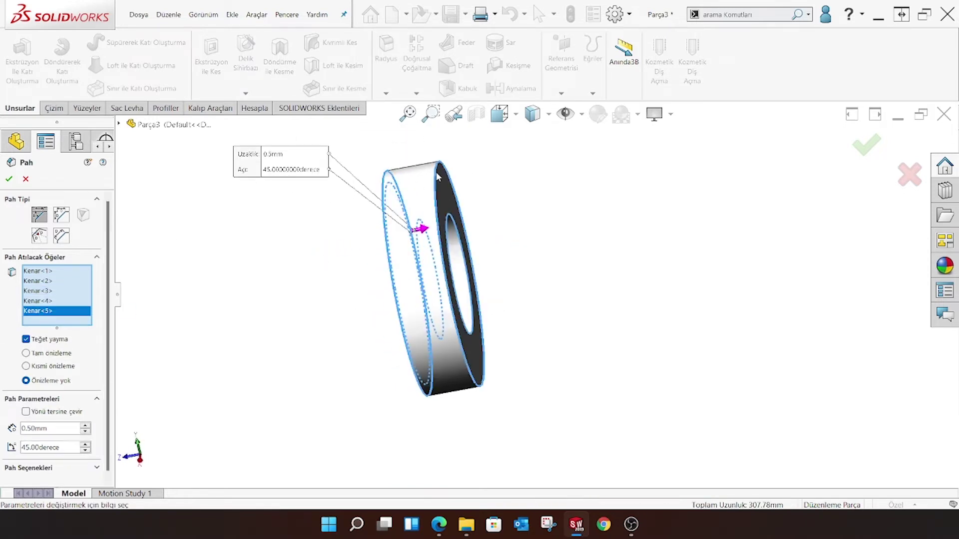
left_click(10, 176)
mouse_move(400, 231)
middle_mouse_down()
mouse_move(467, 284)
mouse_move(567, 236)
middle_mouse_up()
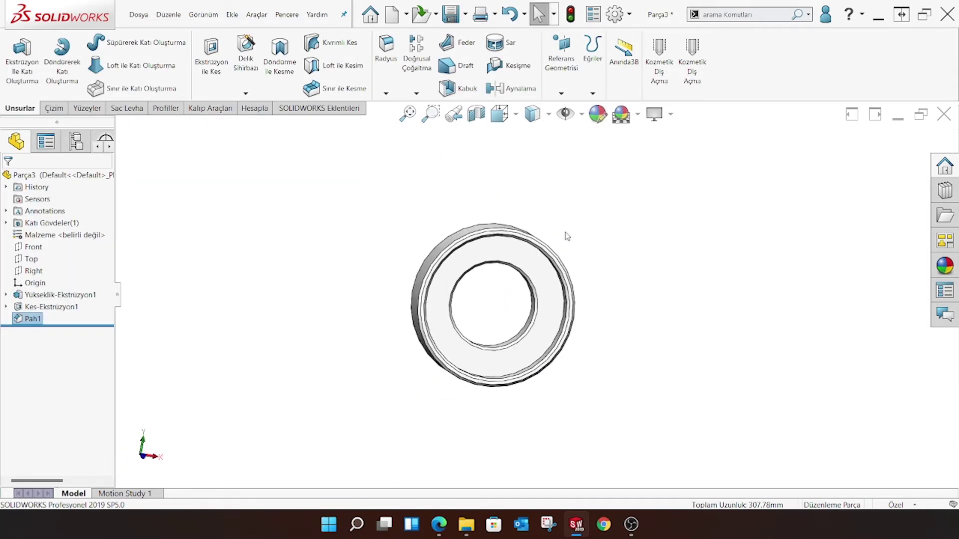
left_click(520, 245)
Step: Sketch on the face with a centerline from the origin up to the ring's outer edge
left_click(535, 230)
left_click(499, 114)
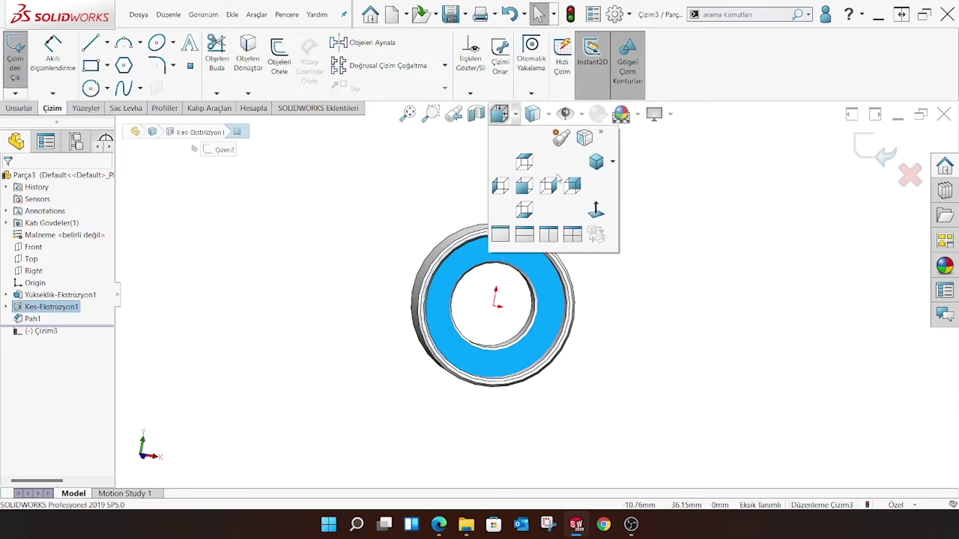
left_click(594, 208)
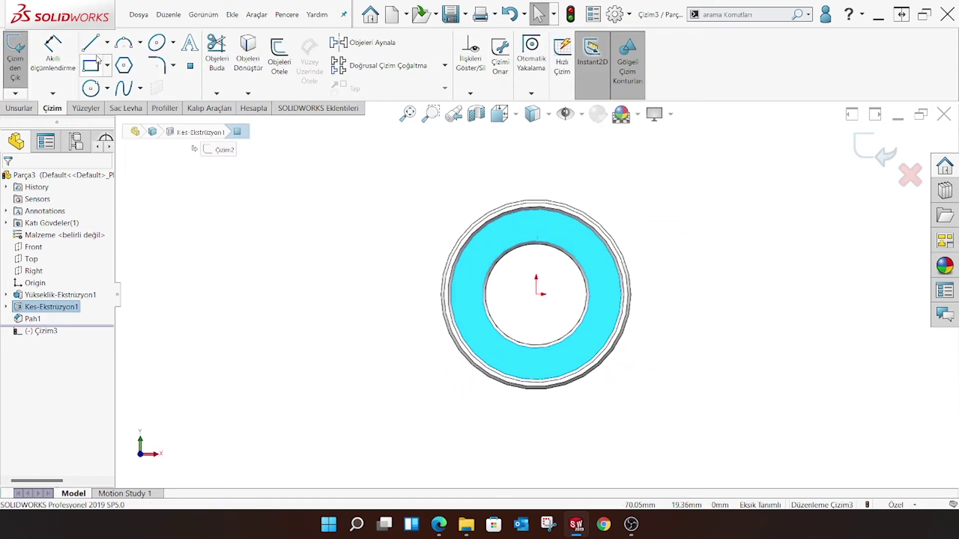
left_click(107, 43)
left_click(106, 68)
left_click(107, 42)
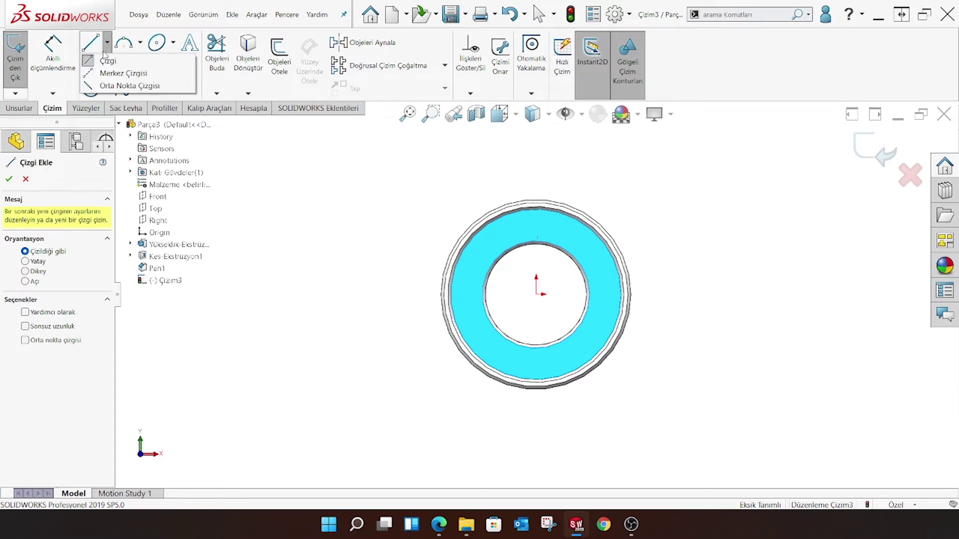
left_click(120, 72)
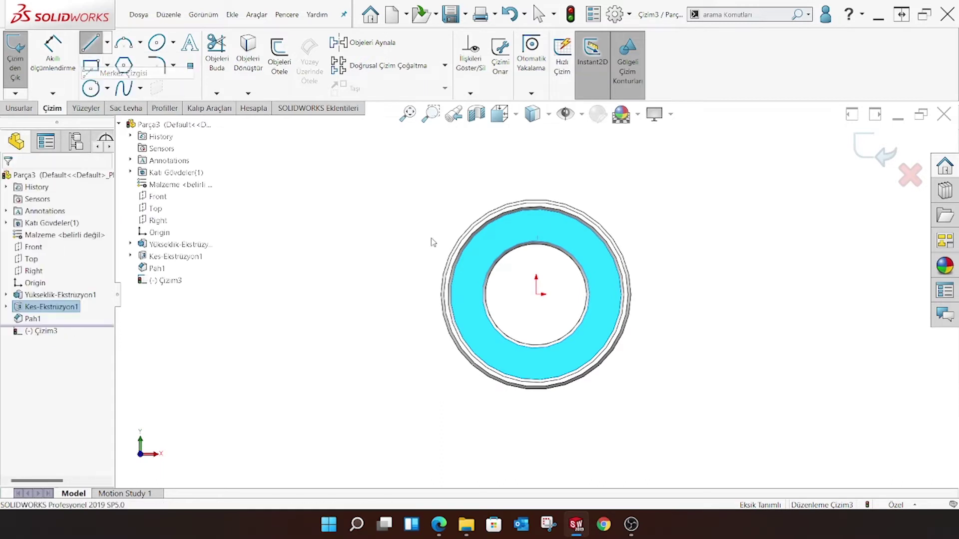
left_click(537, 294)
left_click(536, 200)
right_click(430, 170)
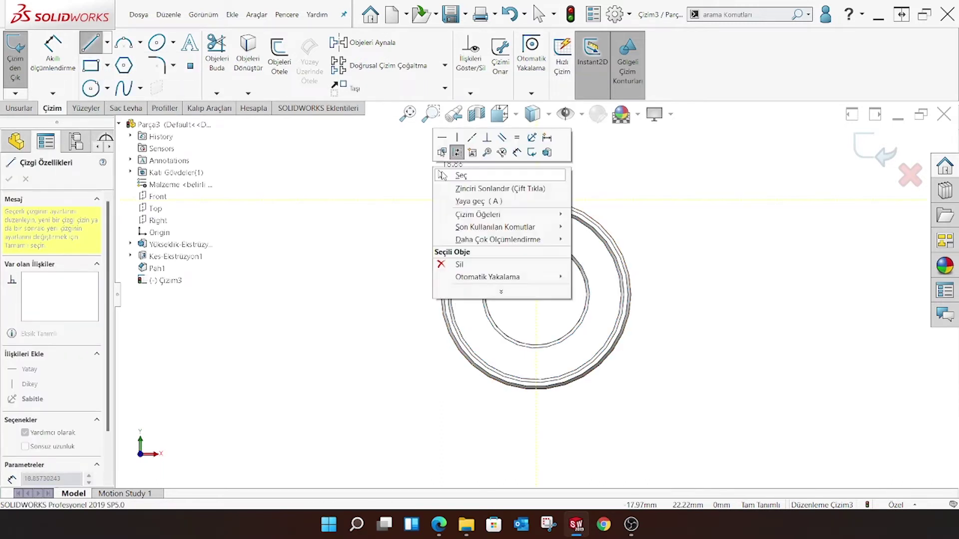
left_click(449, 181)
Step: Offset the centerline 0.50 mm to both sides and close the slot's top with a line
scroll(713, 250, "down", 2)
left_click(279, 64)
type("0.5")
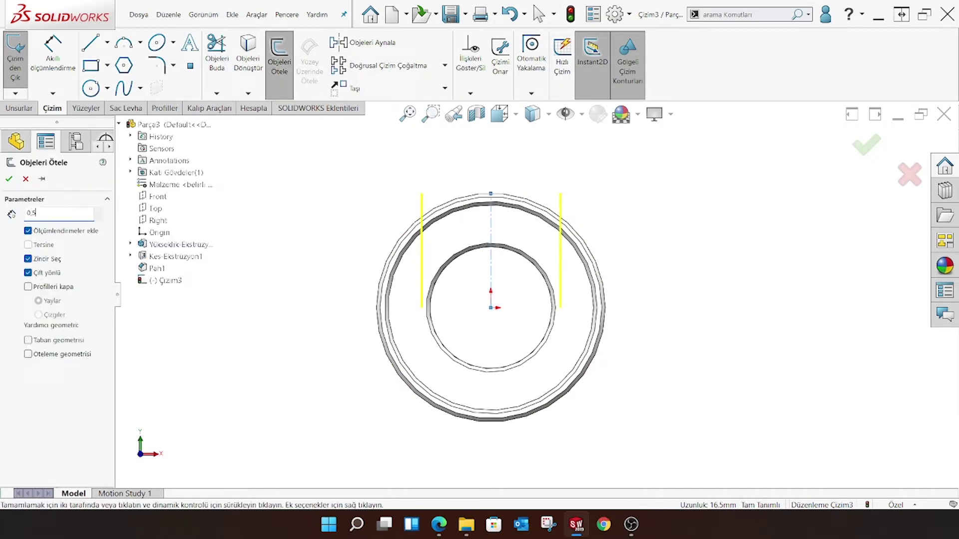
key("Return")
left_click(88, 65)
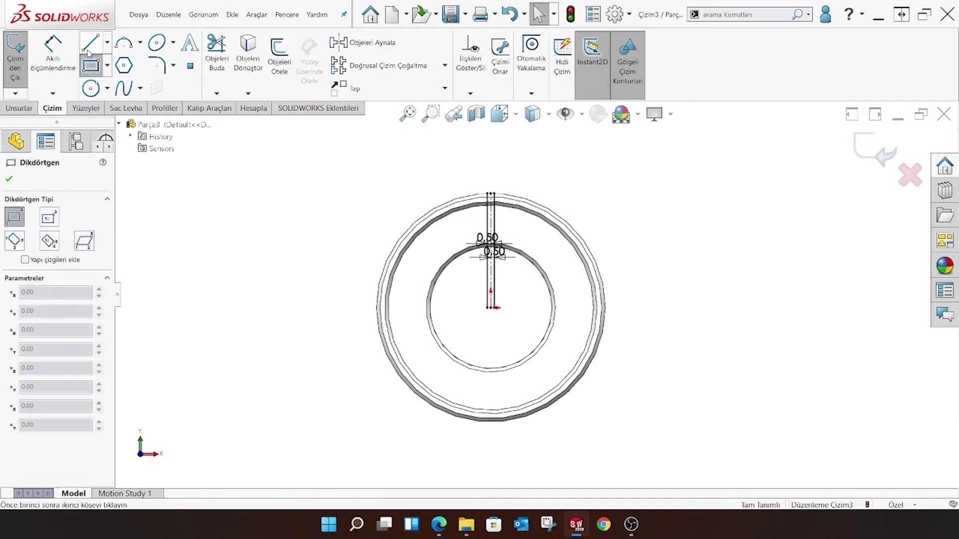
left_click(90, 42)
scroll(553, 274, "down", 2)
scroll(479, 205, "down", 2)
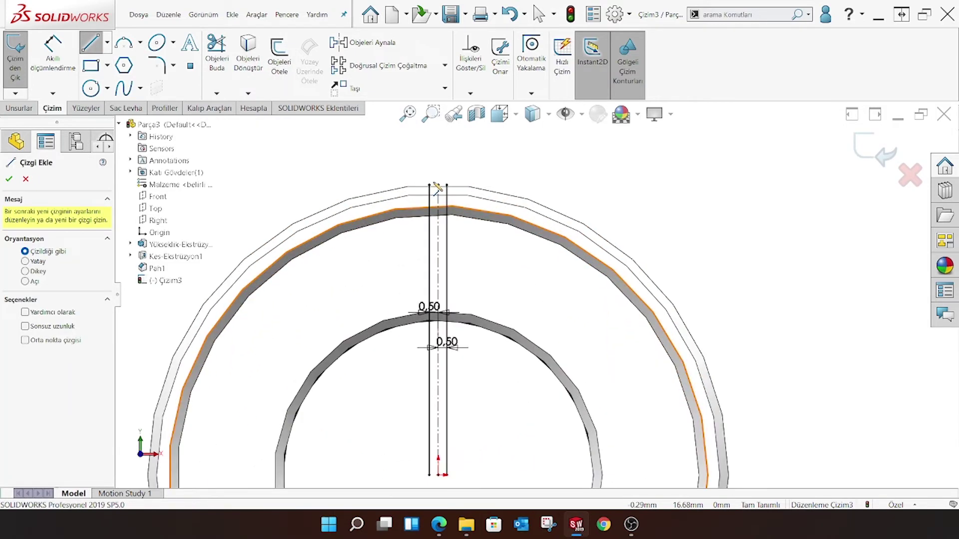
left_click(429, 186)
right_click(440, 170)
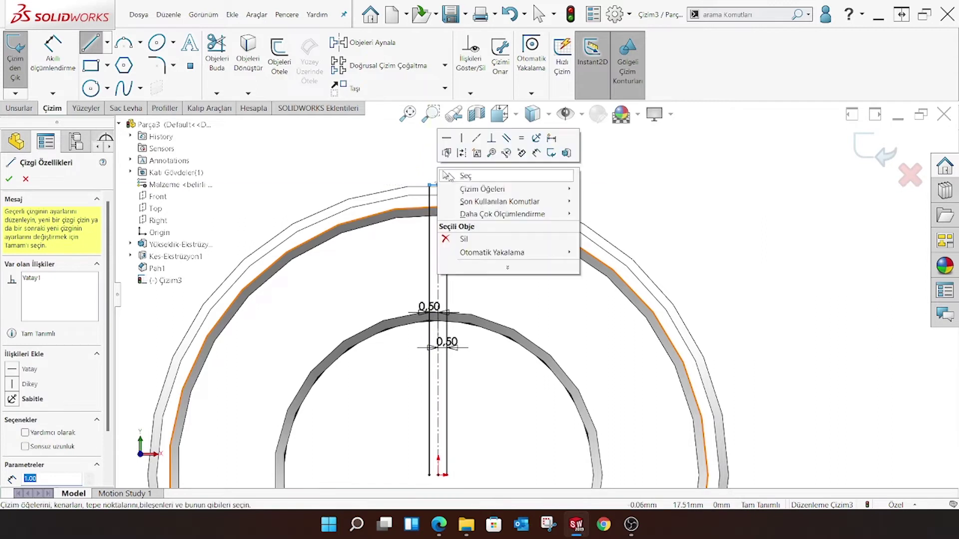
left_click(446, 175)
Step: Close the bottom of the slot with a line at the origin
scroll(524, 215, "up", 3)
scroll(559, 321, "down", 2)
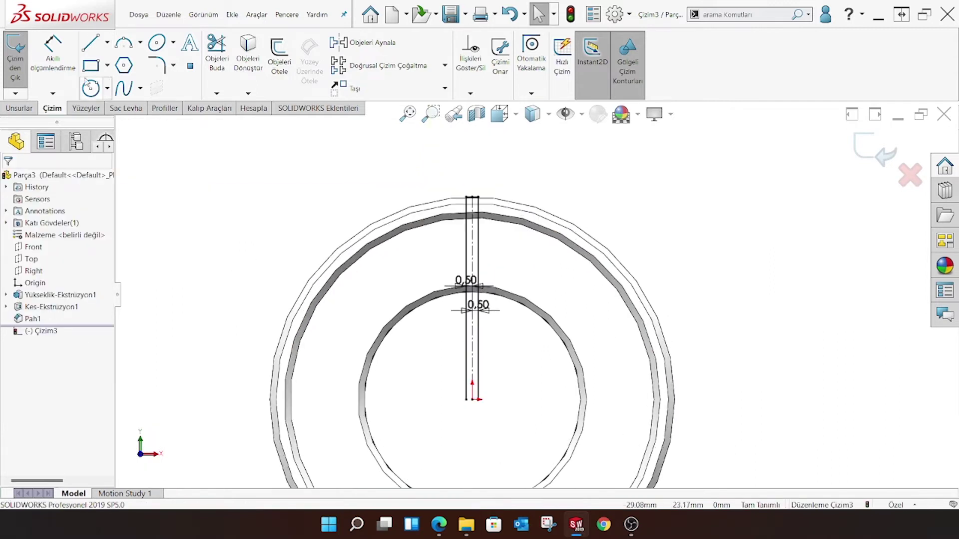
left_click(91, 50)
left_click(467, 400)
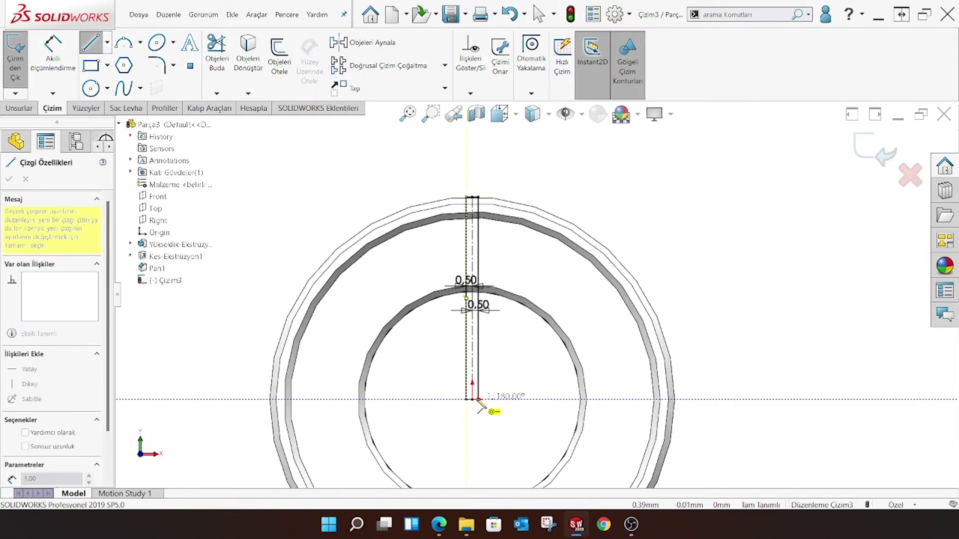
right_click(471, 344)
left_click(460, 348)
Step: Extruded-cut the slot 11.34 mm through the ring, with Direction 2 enabled
left_click(19, 107)
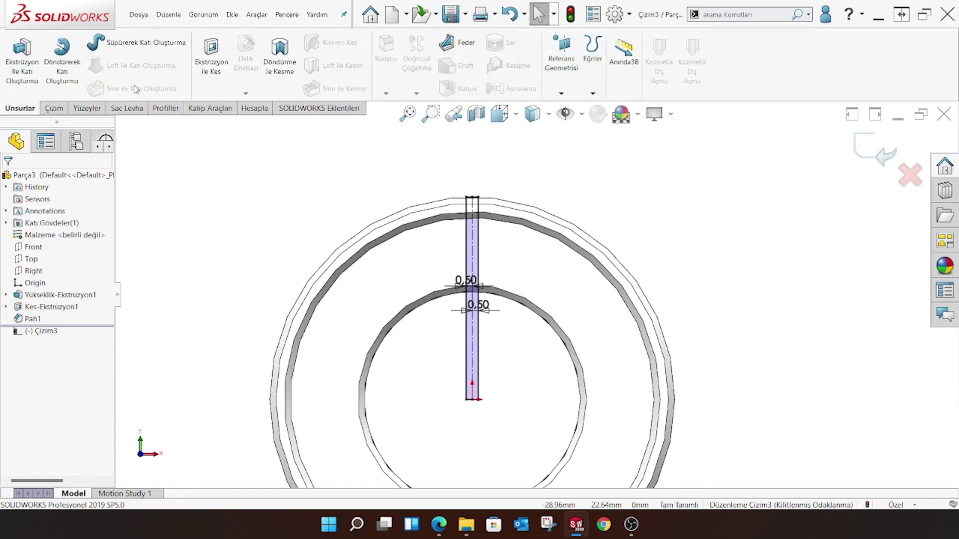
left_click(211, 55)
left_click_drag(479, 270, 460, 325)
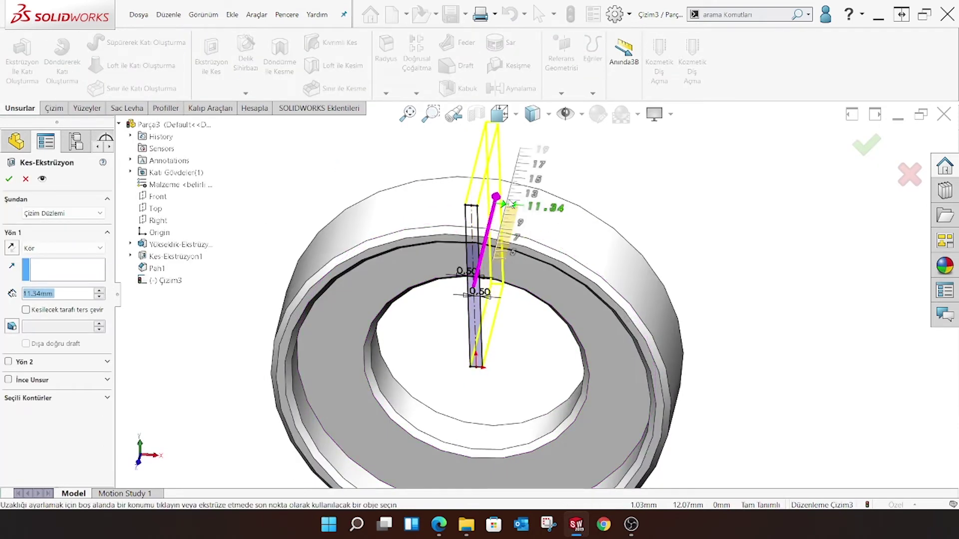
left_click(8, 362)
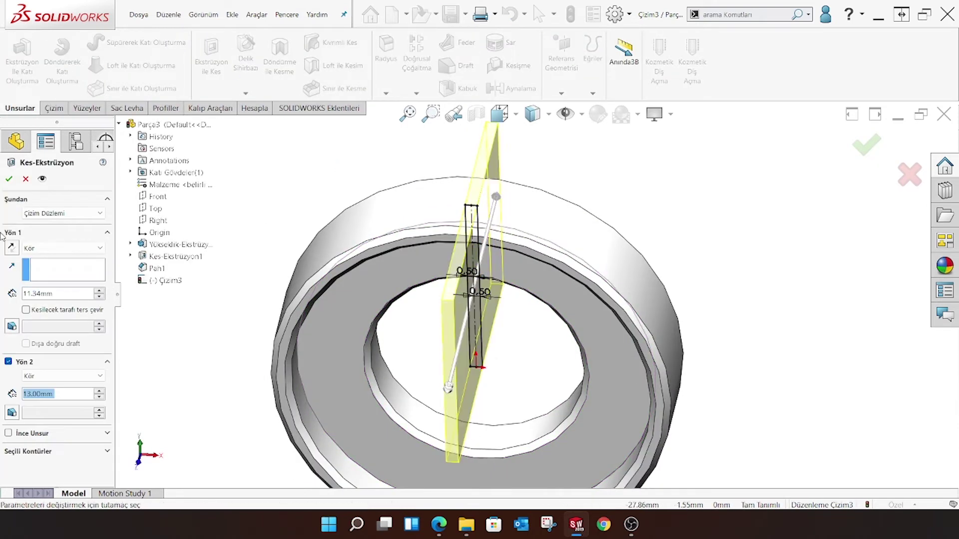
left_click(8, 179)
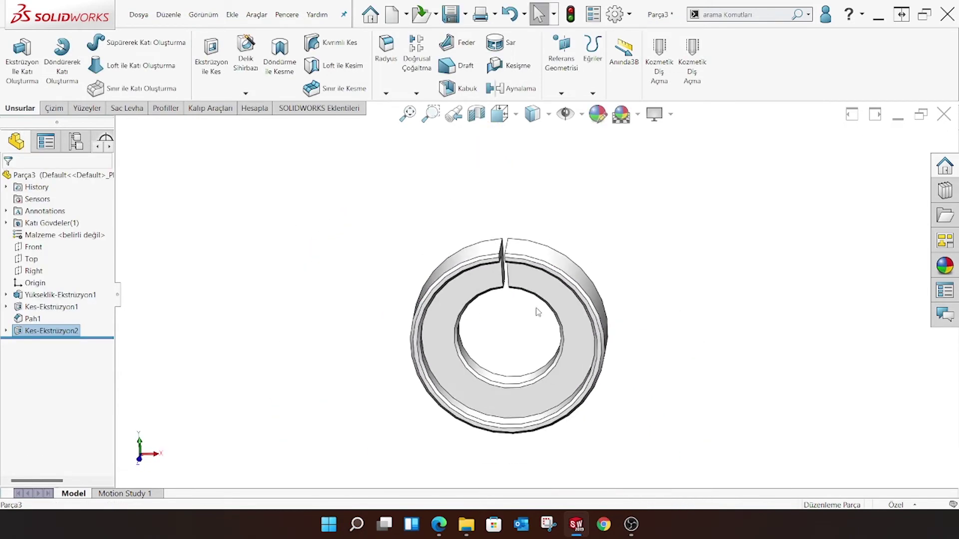
Step: Create plane Düzlem1 offset 20 mm from a slit face, flipped outside the ring
left_click(561, 50)
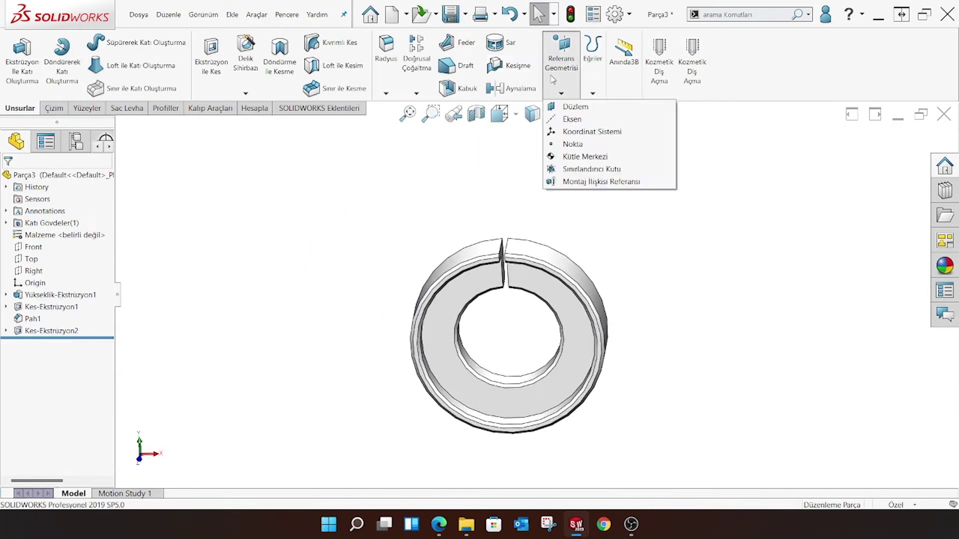
left_click(559, 103)
scroll(486, 277, "down", 3)
left_click(504, 247)
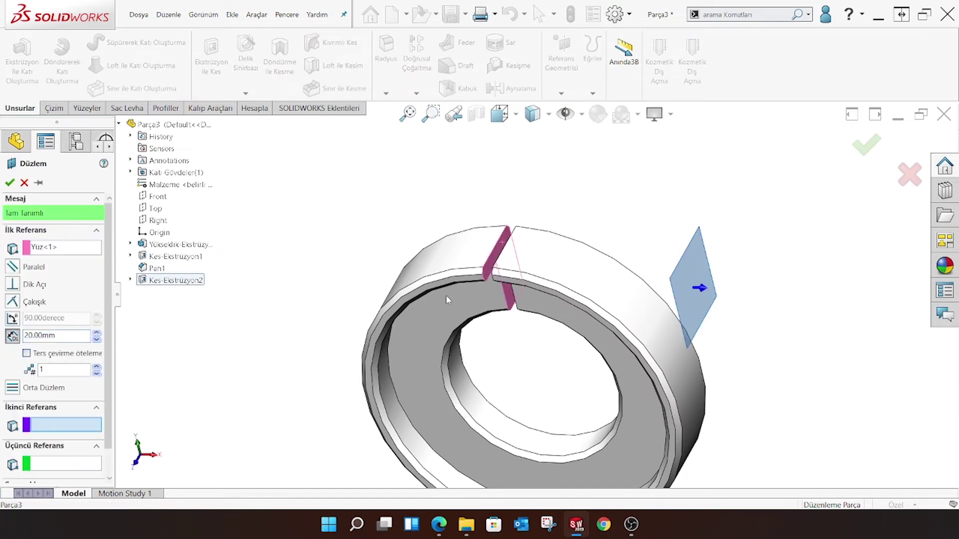
left_click(26, 353)
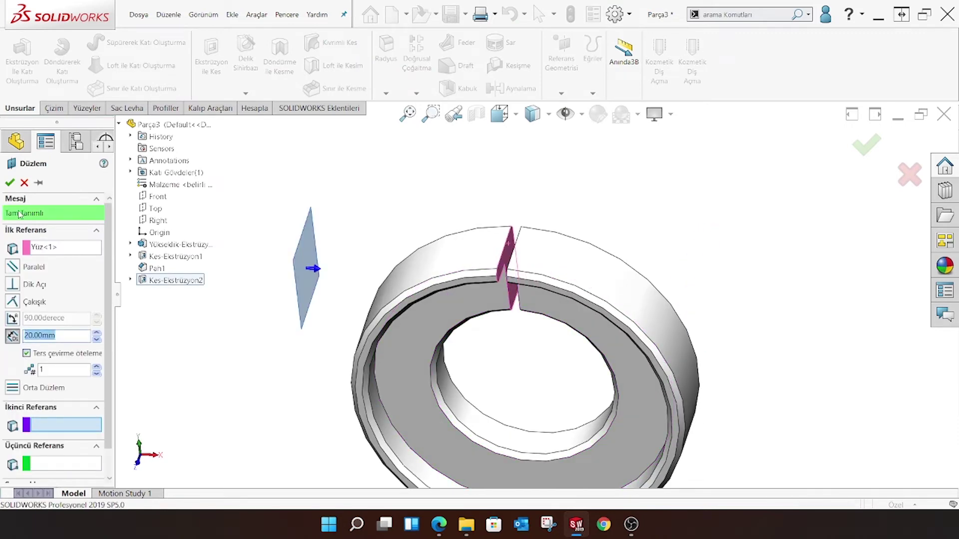
left_click(9, 182)
middle_click_drag(379, 259, 320, 257)
left_click(317, 256)
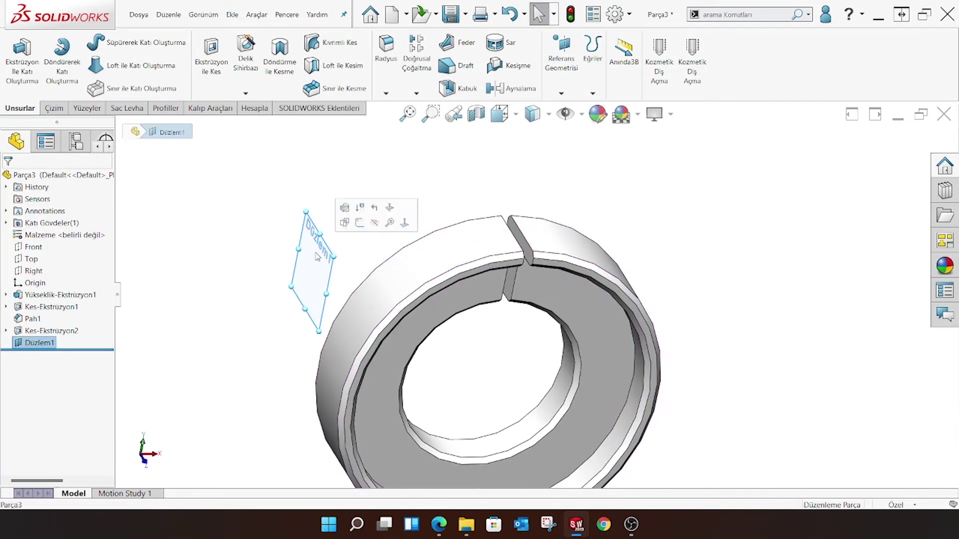
Step: Start a sketch on Düzlem1, viewed head-on, and draw a small circle
left_click(199, 250)
left_click(305, 253)
left_click(355, 218)
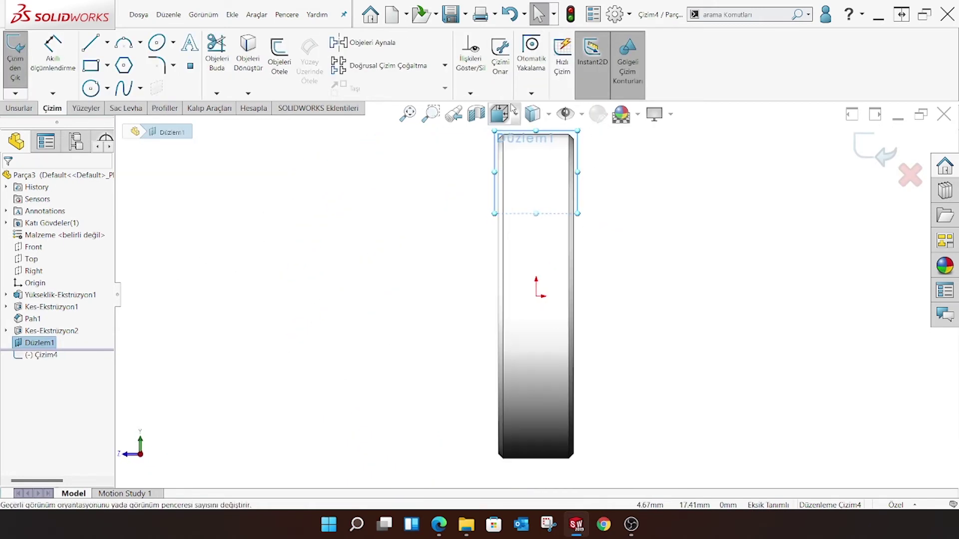
left_click(499, 114)
left_click(589, 210)
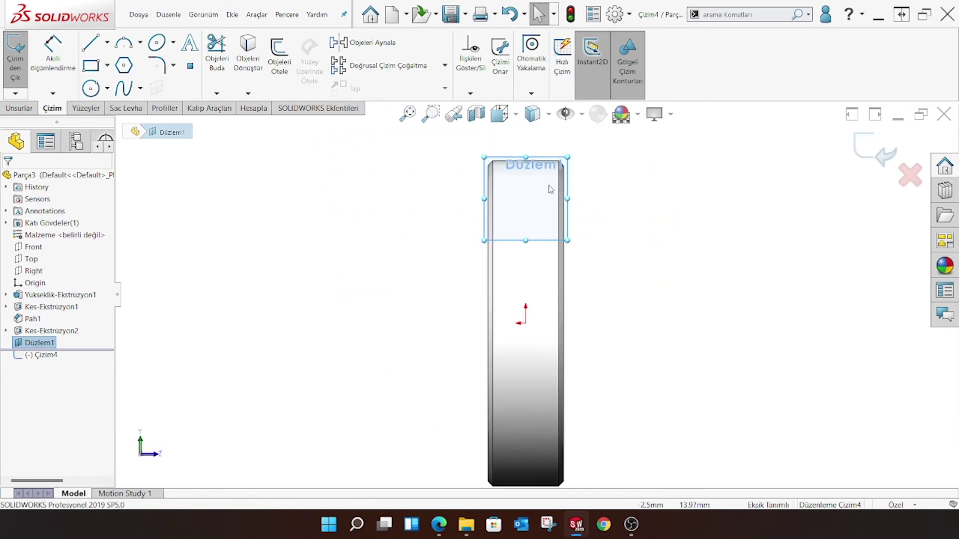
left_click(100, 90)
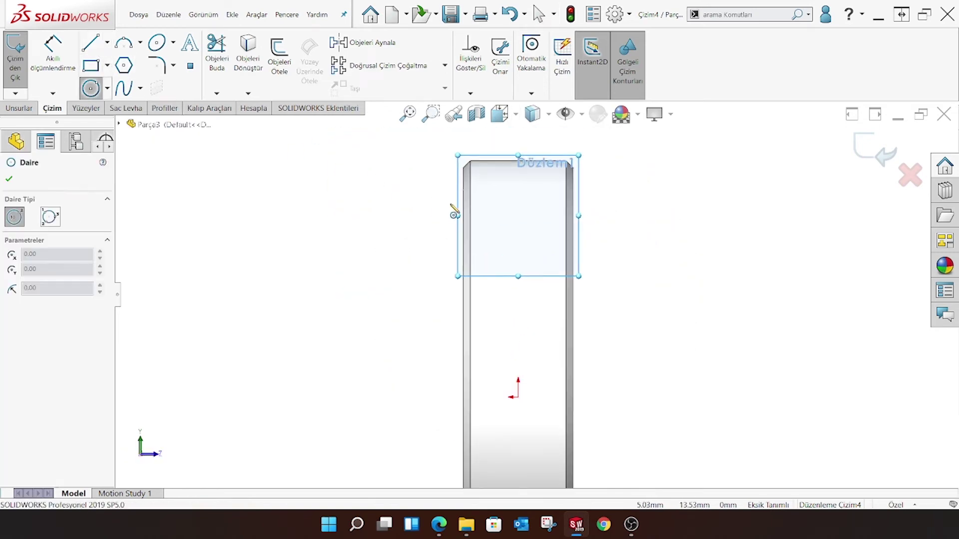
left_click(494, 208)
key("Escape")
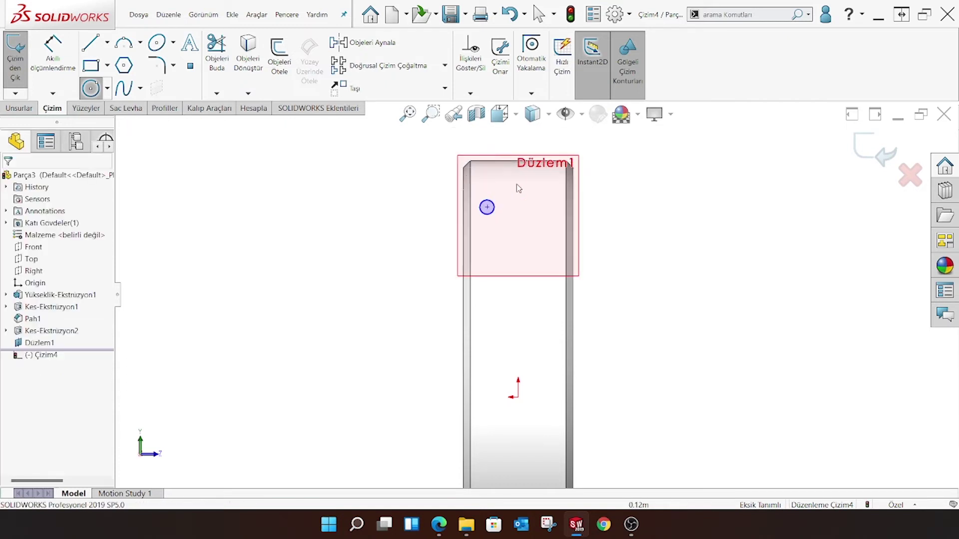
Step: Dimension the circle to Ø3.5
scroll(514, 190, "down", 1)
left_click(52, 50)
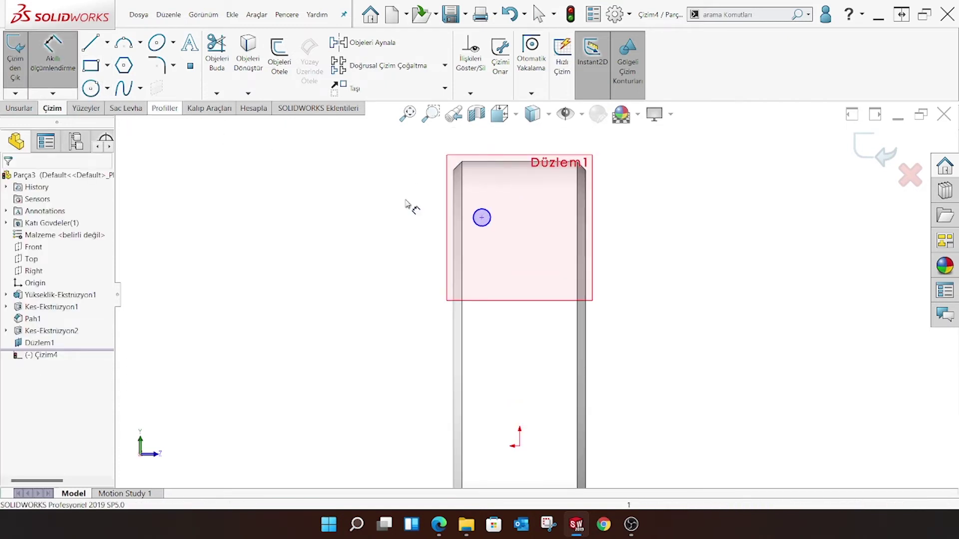
left_click(489, 222)
left_click(394, 196)
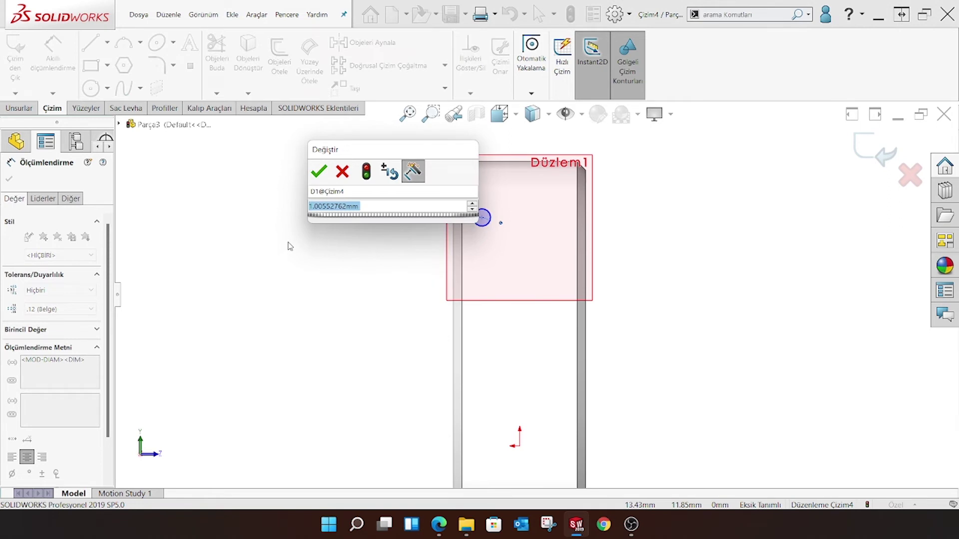
type("3.5")
key("Return")
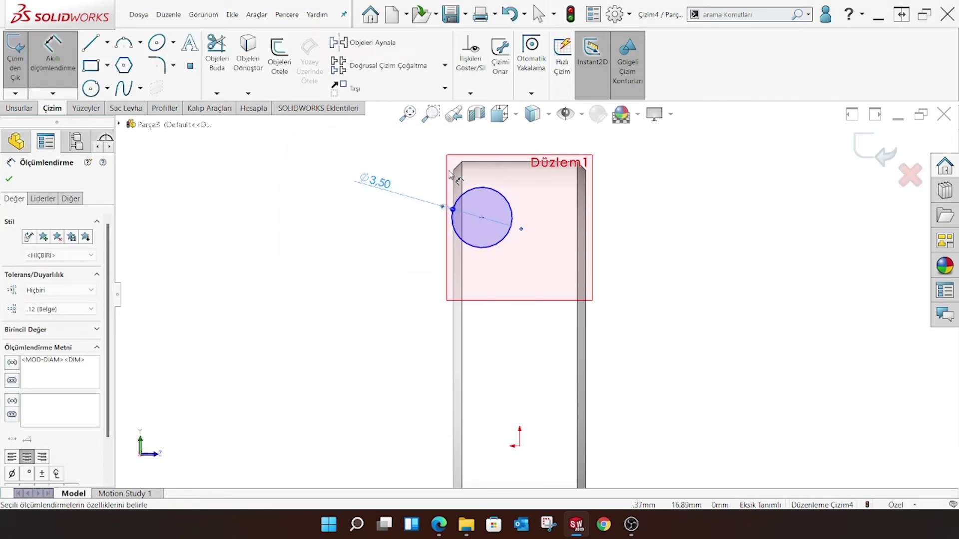
Step: Locate the circle centre 3.16 below the top edge and 2.25 from the left edge
left_click(482, 218)
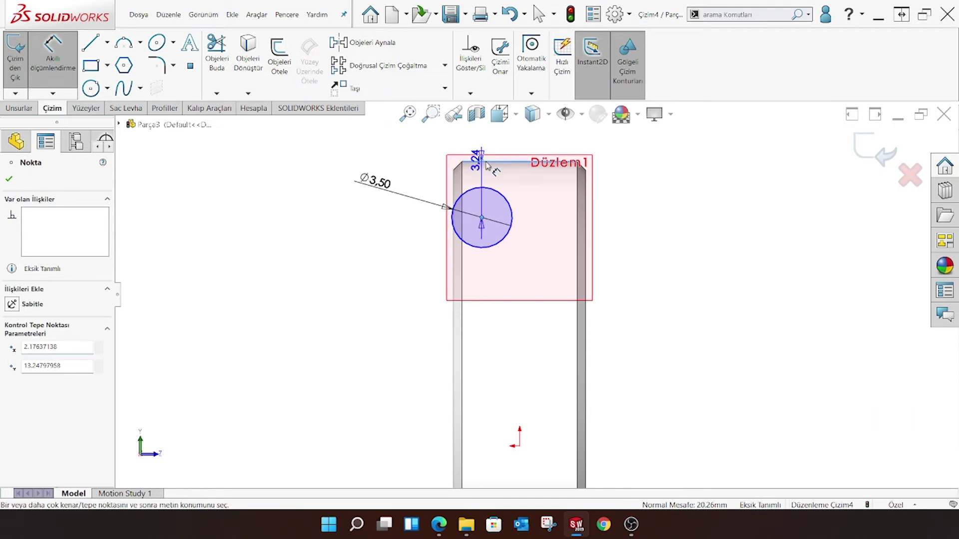
left_click(480, 161)
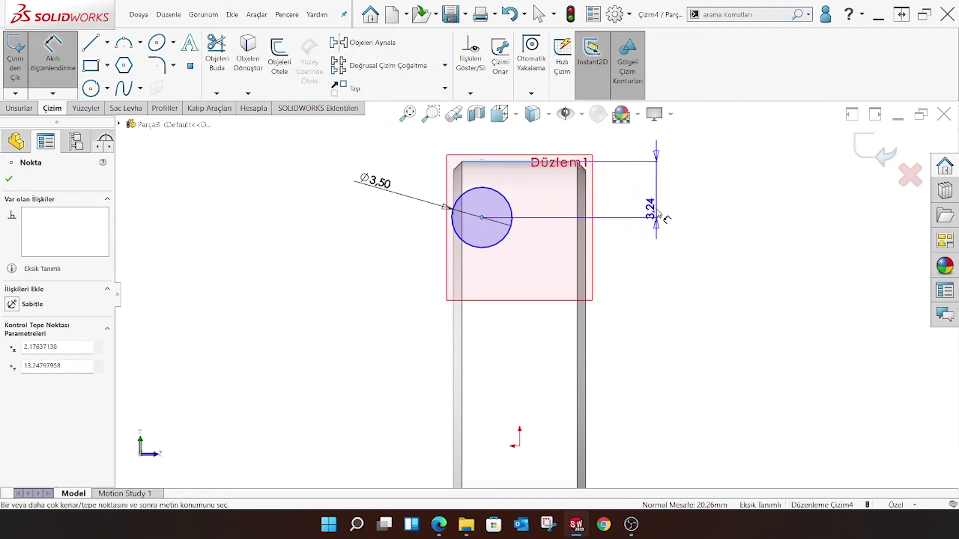
left_click(656, 215)
type("3")
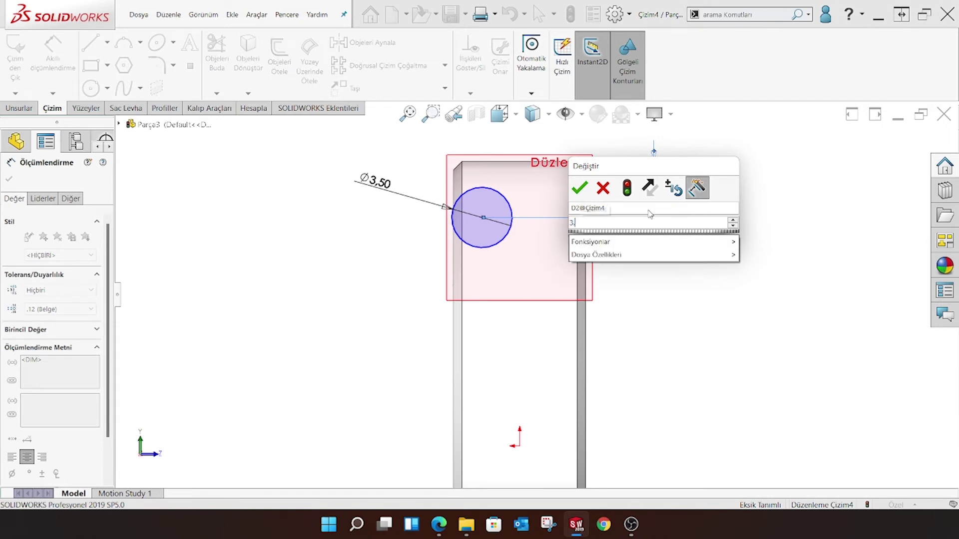
type(".16")
key("Return")
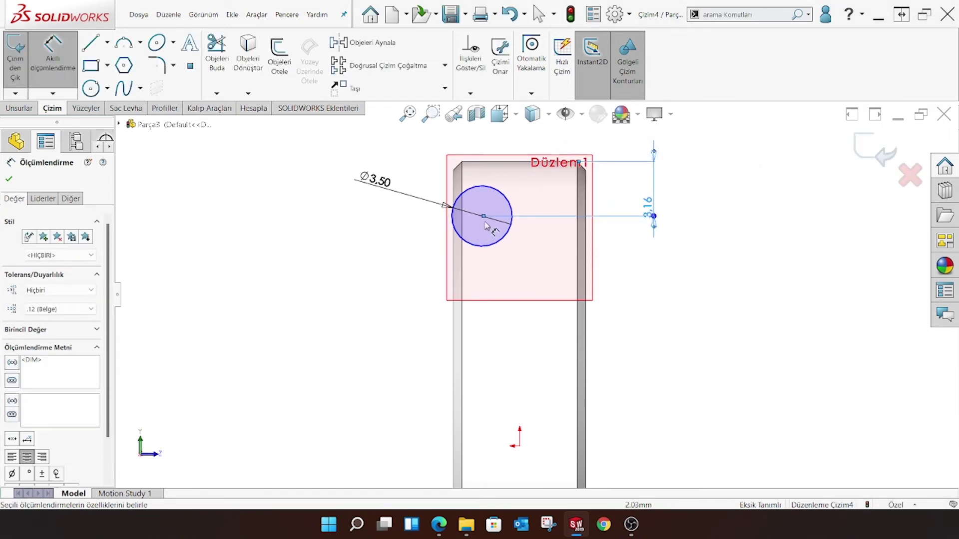
left_click(483, 216)
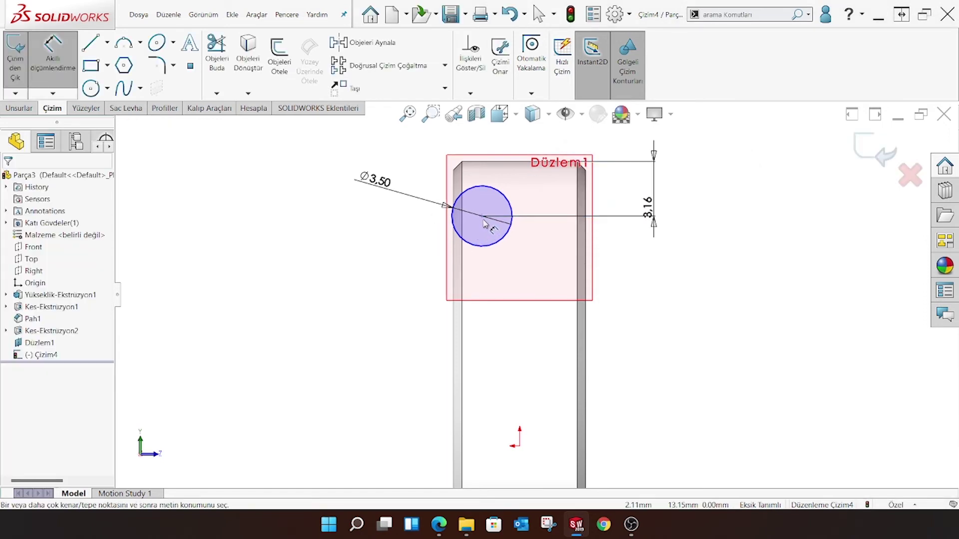
left_click(453, 273)
left_click(449, 149)
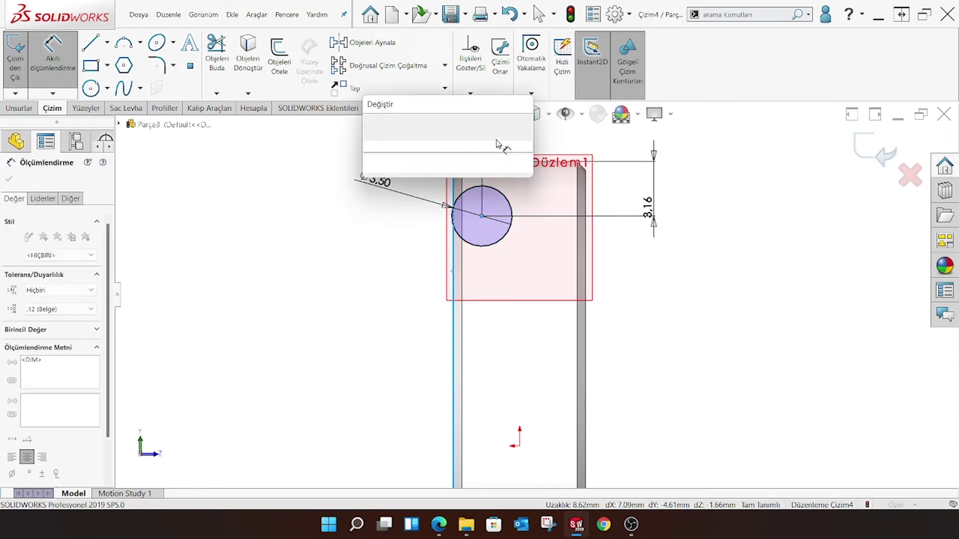
type("2.2")
key("Return")
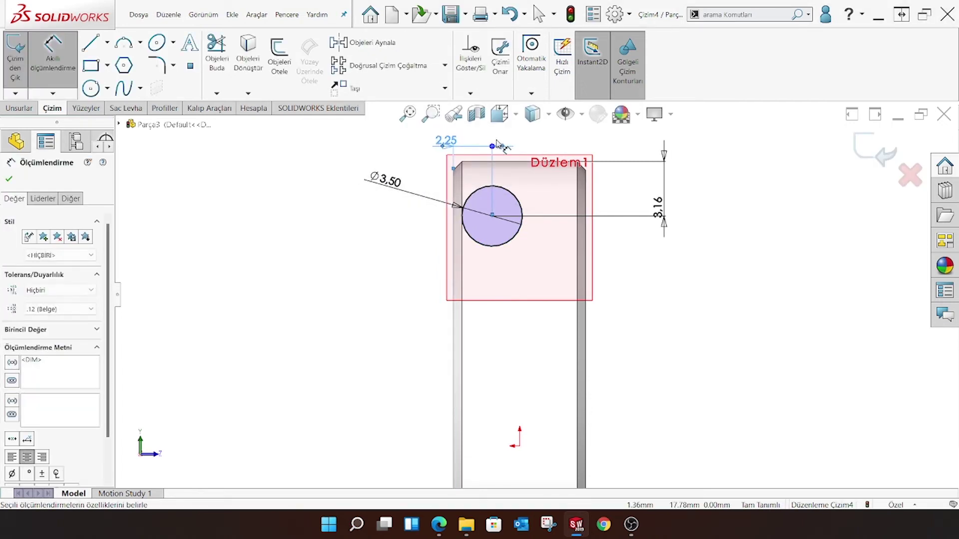
left_click(9, 180)
Step: Cut the Ø3.50 circle 20 mm deep in the reversed direction to bore the side hole
left_click(19, 108)
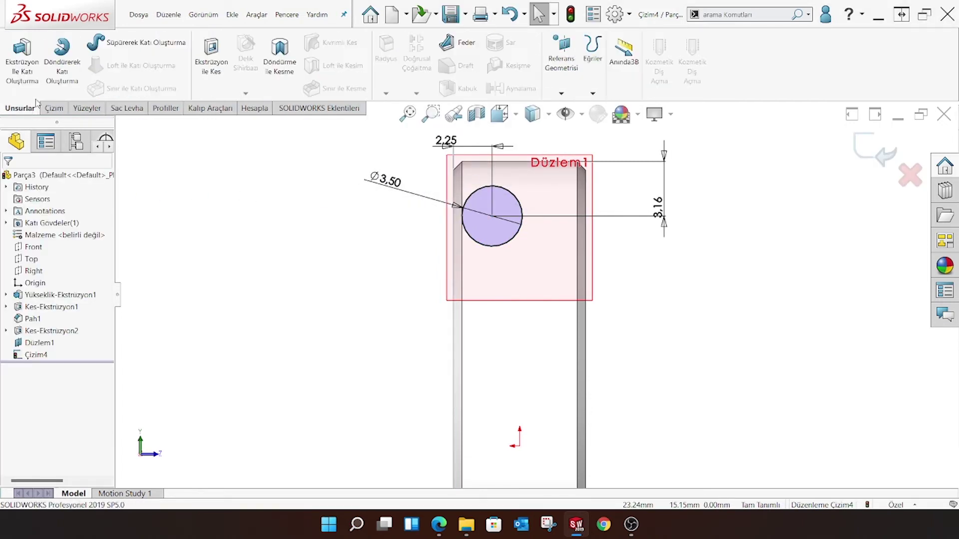
left_click(211, 55)
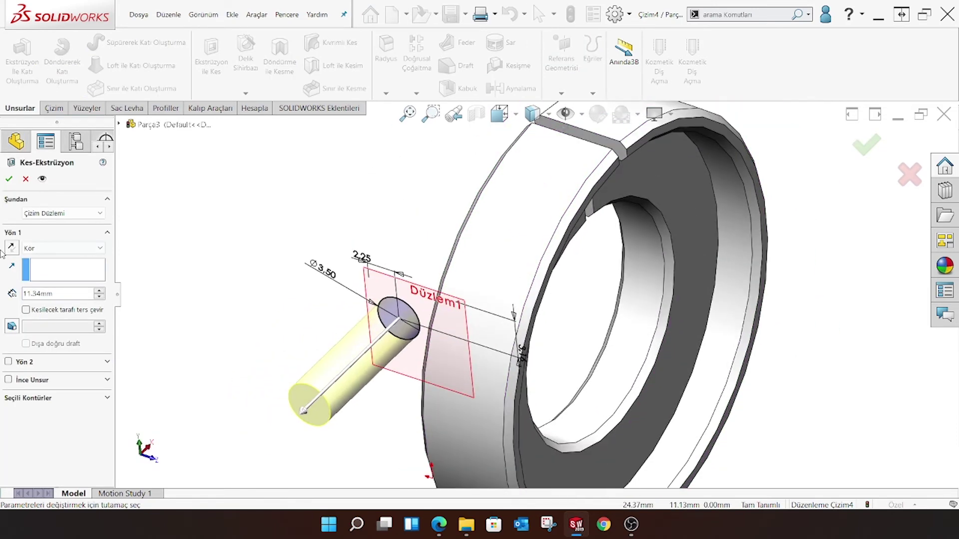
left_click(11, 248)
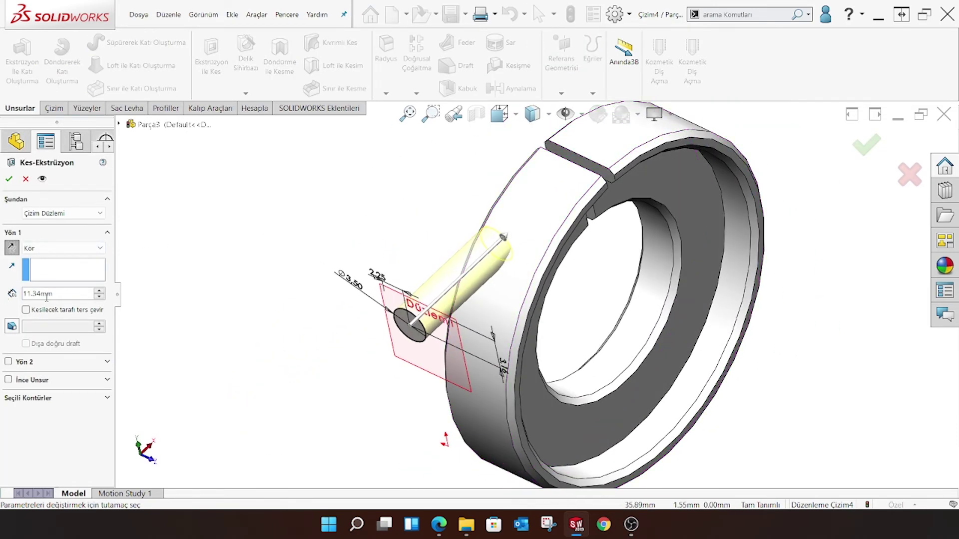
type("20")
type("-3,")
key("Return")
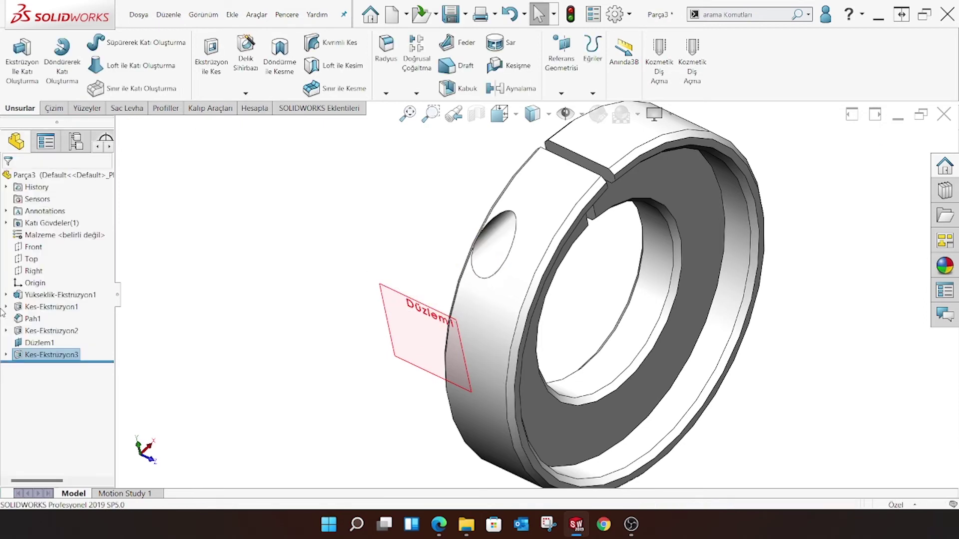
middle_click_drag(356, 347, 355, 218)
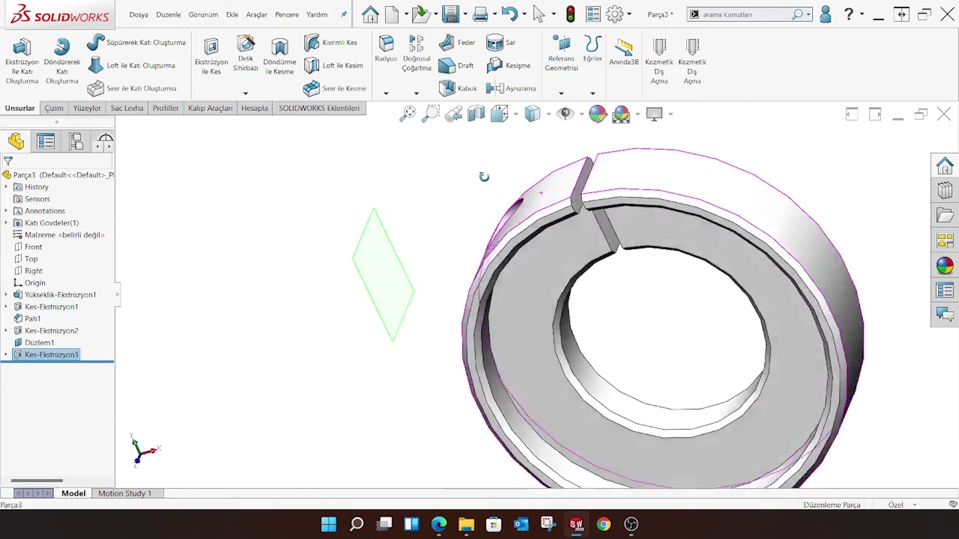
Step: Hide Düzlem1 and start a sketch on the hole's bottom face, viewed normal to it
left_click(507, 201)
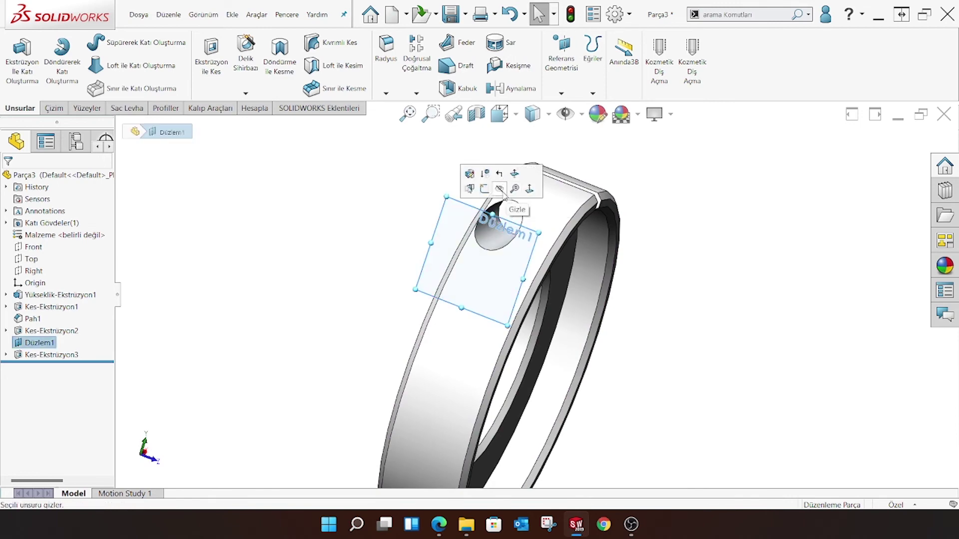
left_click(499, 189)
middle_click_drag(500, 190, 509, 220)
left_click(509, 220)
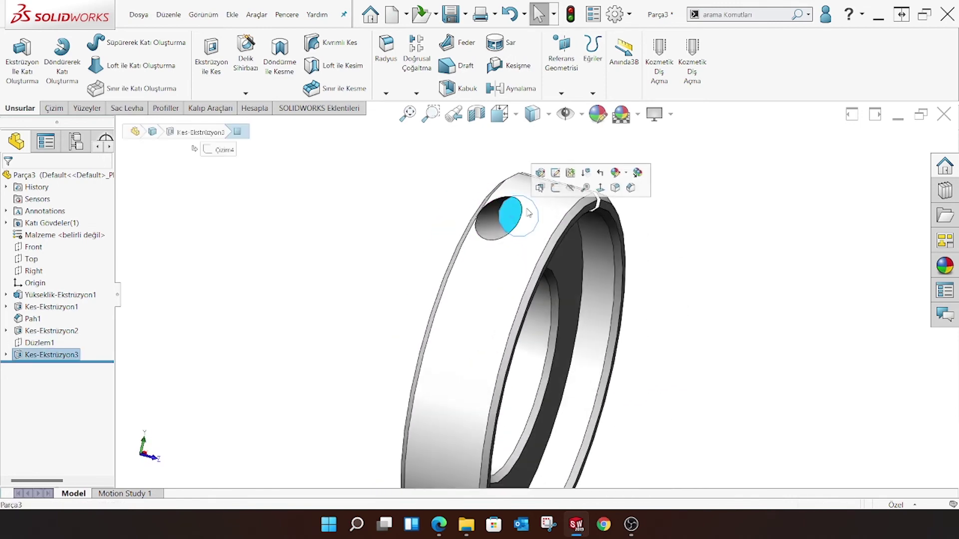
left_click(551, 188)
left_click(500, 114)
left_click(578, 198)
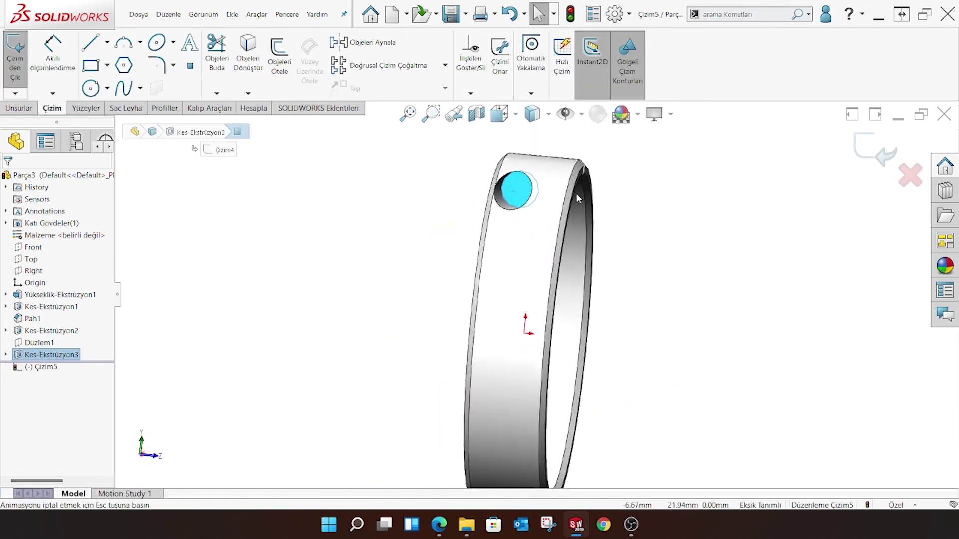
Step: Draw a circle inside the hole, dimension it to Ø2.70, and exit the sketch
left_click(90, 89)
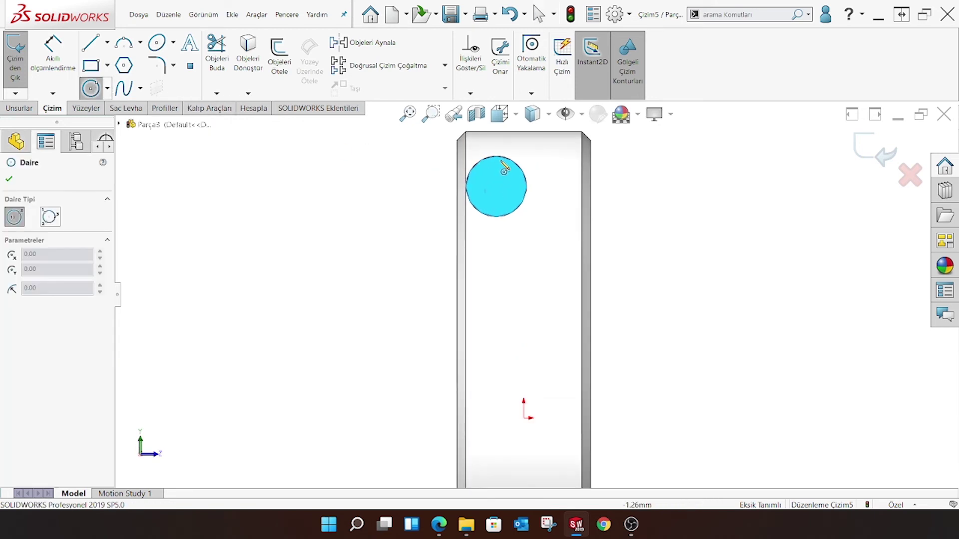
left_click(496, 186)
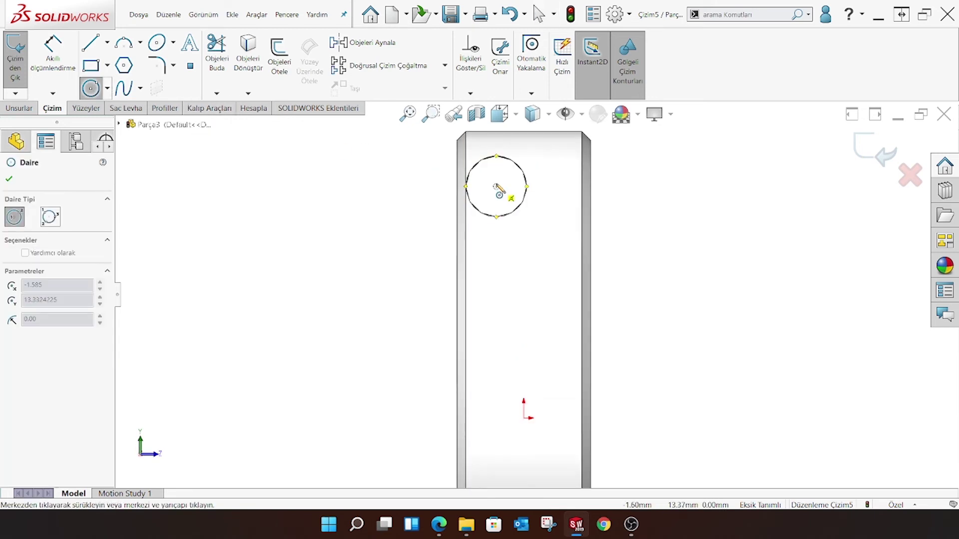
left_click(538, 14)
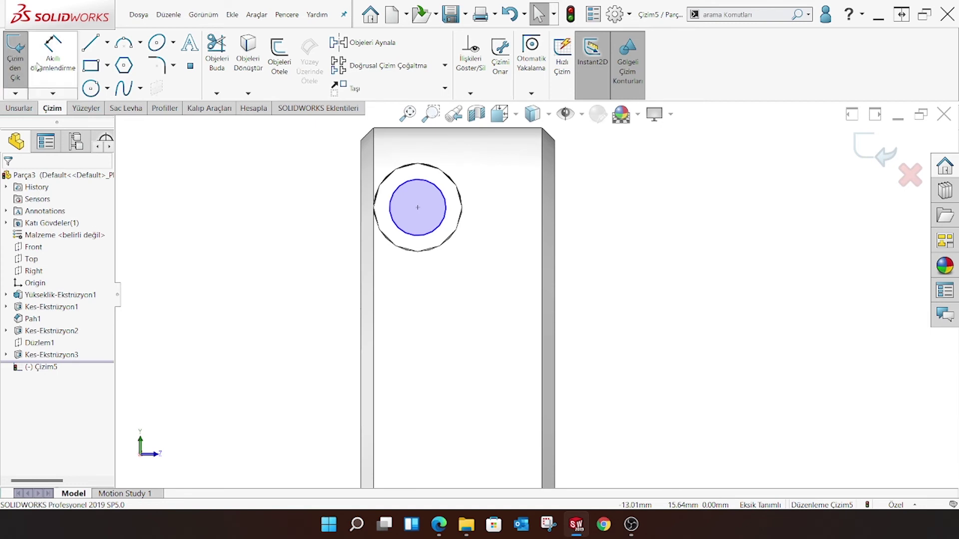
left_click(52, 50)
left_click(435, 187)
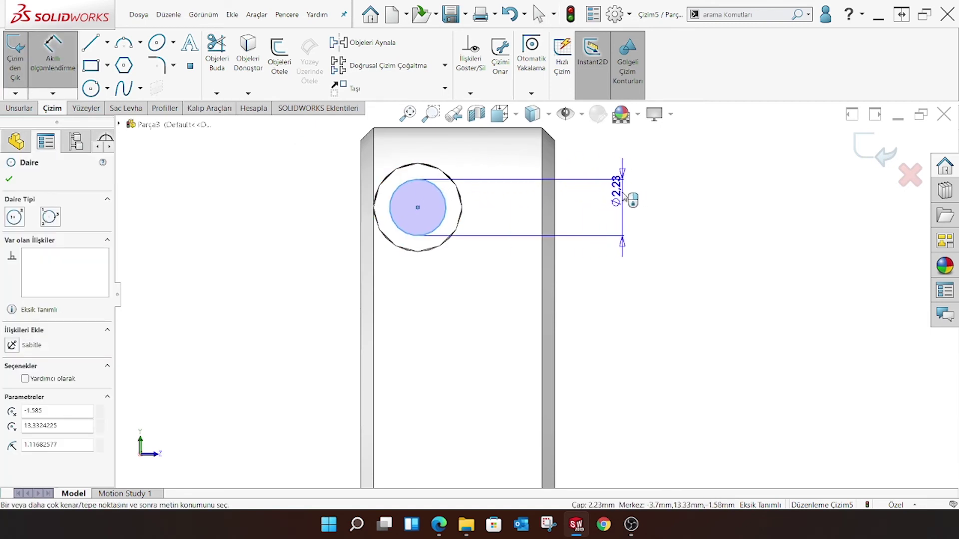
left_click(624, 198)
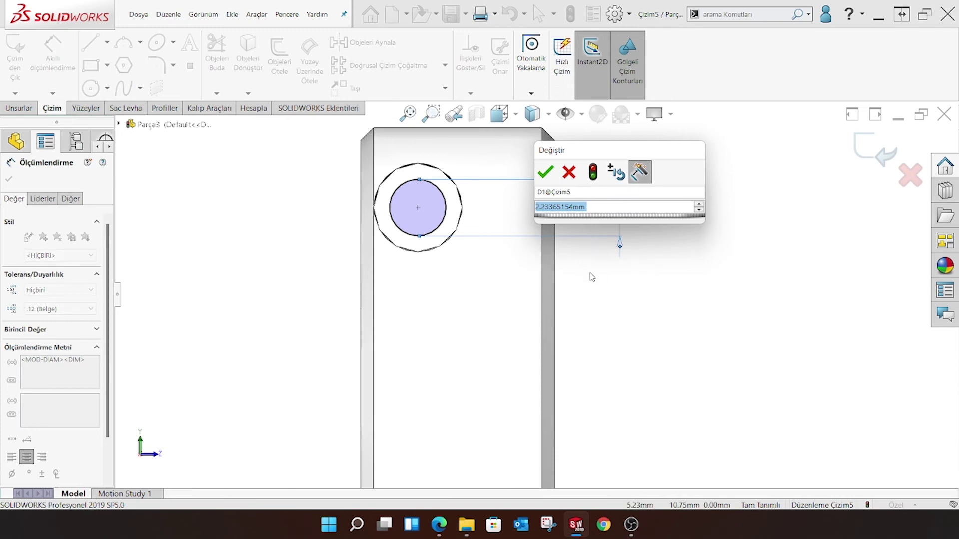
type("2,7")
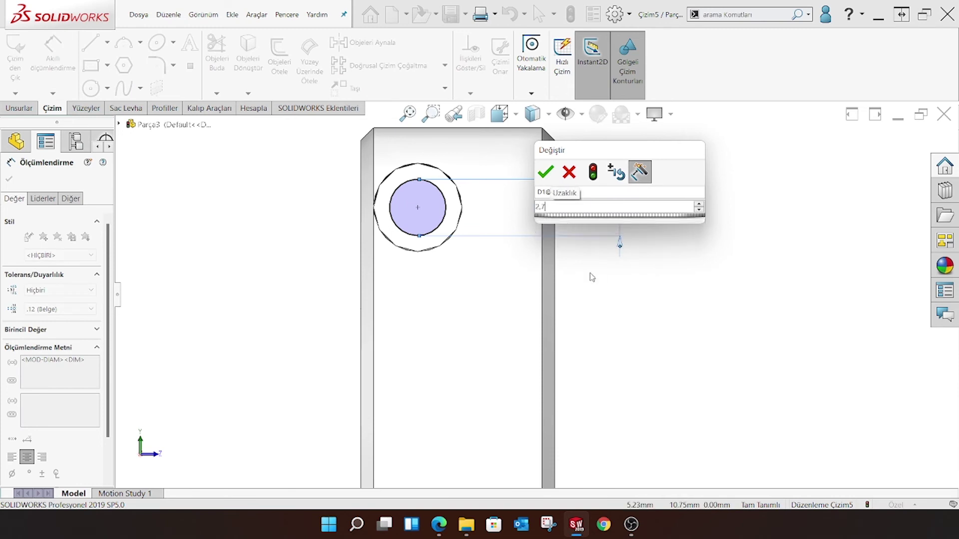
key("Return")
left_click(9, 179)
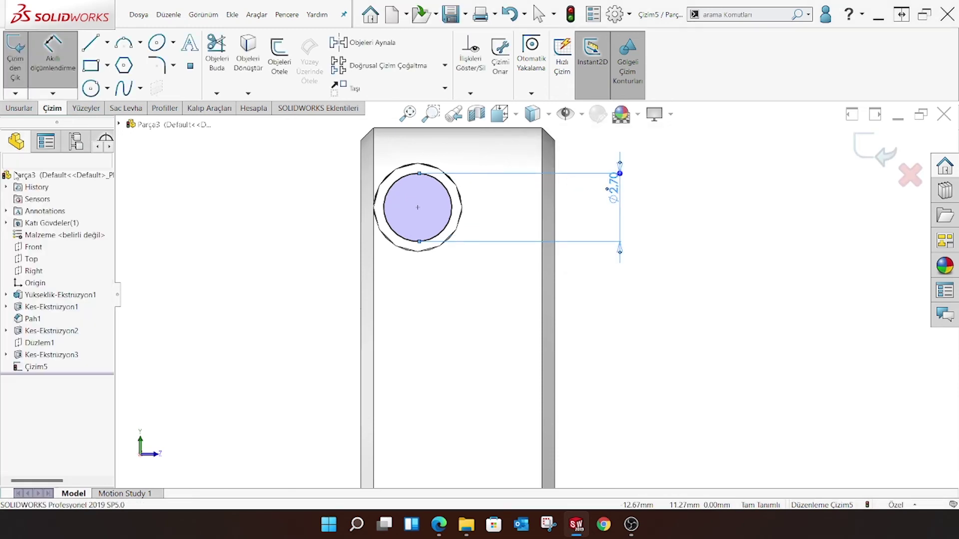
left_click(19, 108)
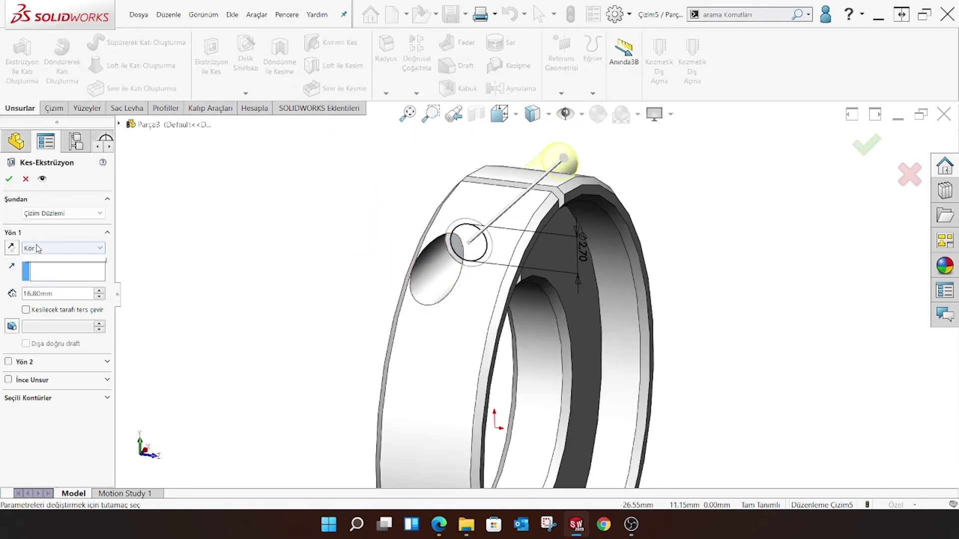
Step: Apply a 16.80 mm mid-plane extruded cut from the Ø2.70 circle and view the whole part
left_click(50, 328)
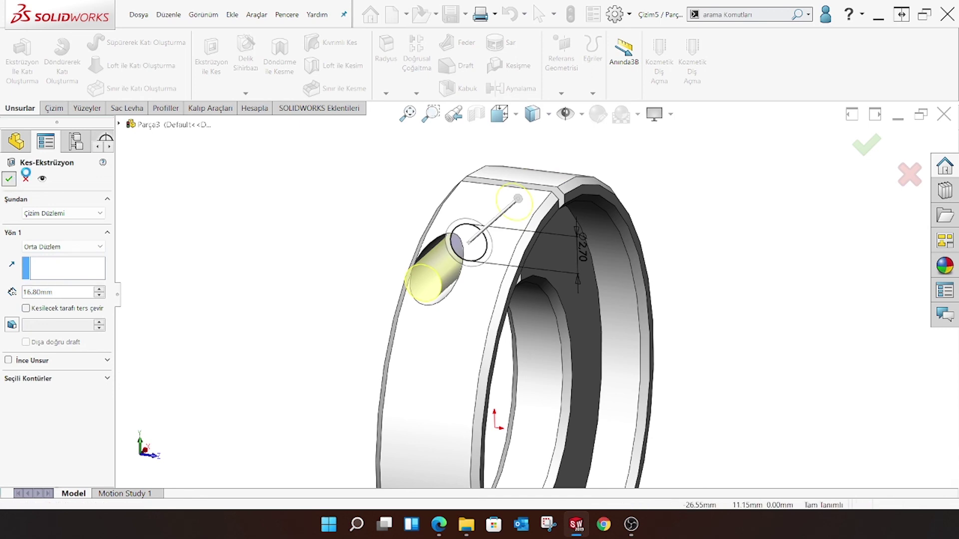
left_click(9, 178)
mouse_move(343, 246)
middle_mouse_down()
mouse_move(564, 339)
mouse_move(545, 381)
mouse_move(516, 315)
mouse_move(342, 355)
mouse_move(497, 317)
mouse_move(655, 306)
mouse_move(514, 336)
mouse_move(660, 186)
middle_mouse_up()
scroll(564, 339, "up", 3)
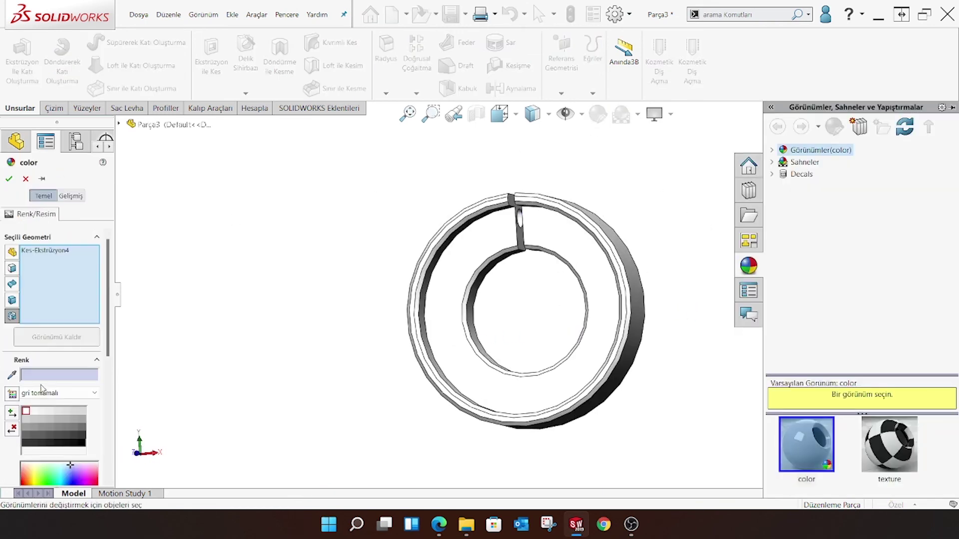